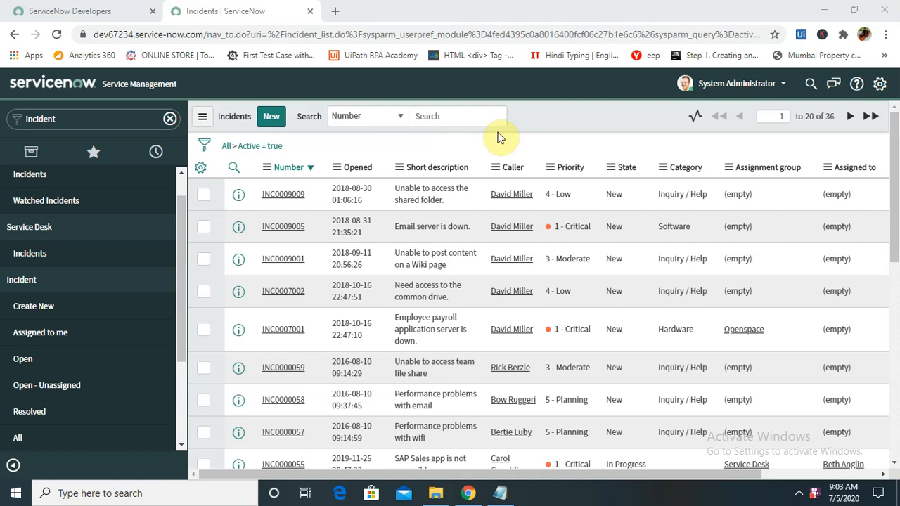
# Review the incident topics in the Notepad notes, return to the browser and look over the active incidents list.
pyautogui.click(499, 493)
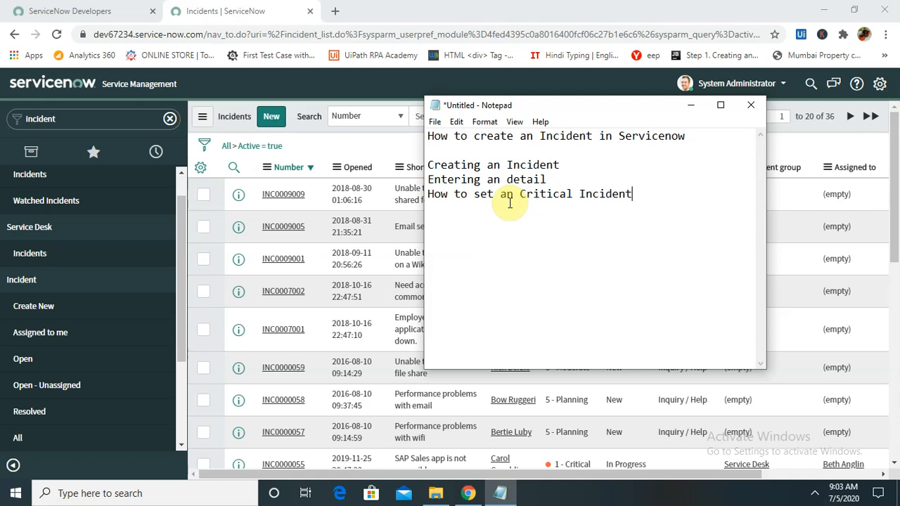
pyautogui.click(569, 16)
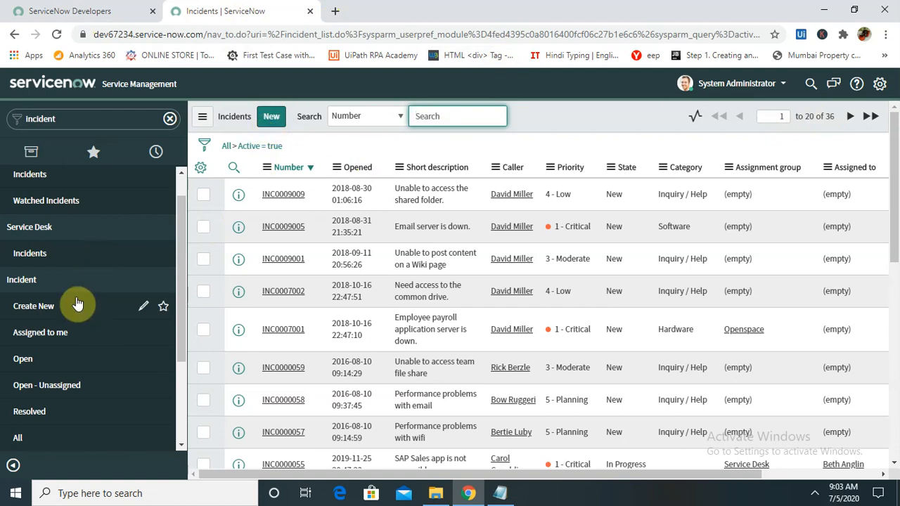
pyautogui.click(37, 262)
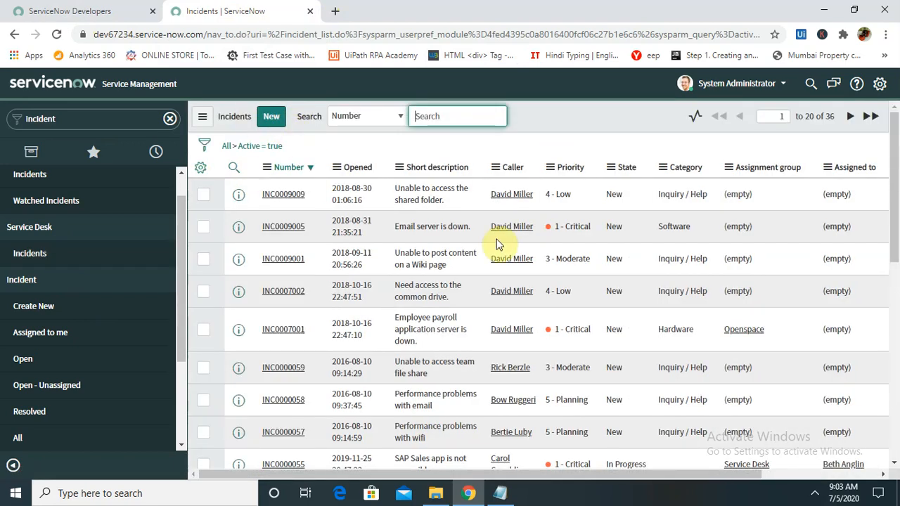
pyautogui.moveTo(890, 181); pyautogui.dragTo(897, 154)
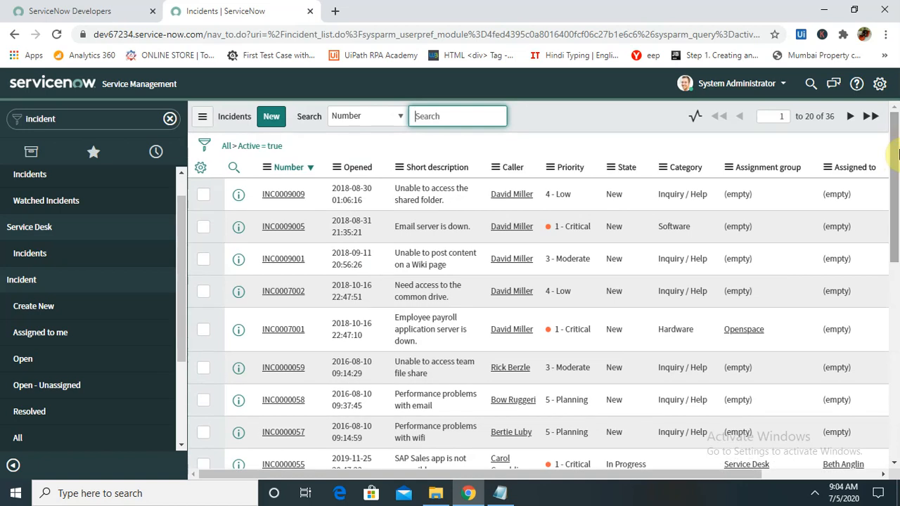
# Start a new incident record from the incidents list and check its generated number.
pyautogui.click(272, 118)
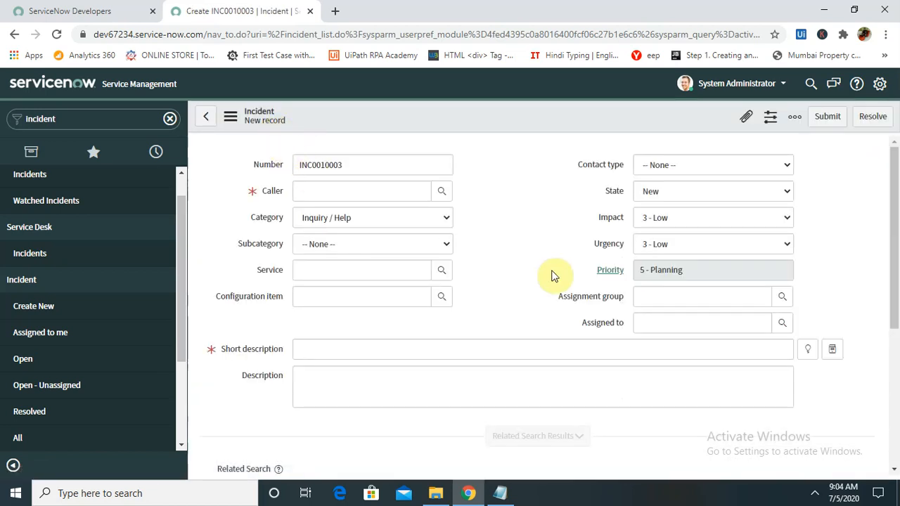
pyautogui.moveTo(895, 180); pyautogui.dragTo(896, 144)
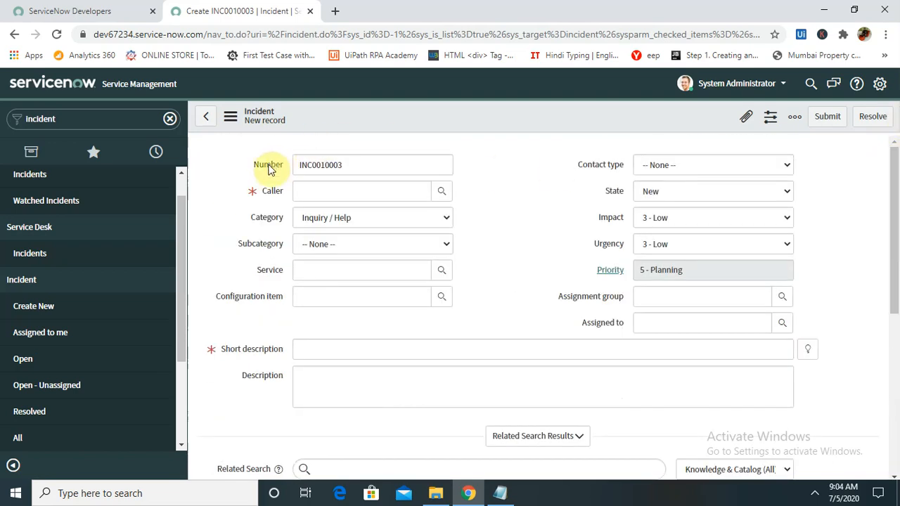
pyautogui.moveTo(353, 167); pyautogui.dragTo(274, 176)
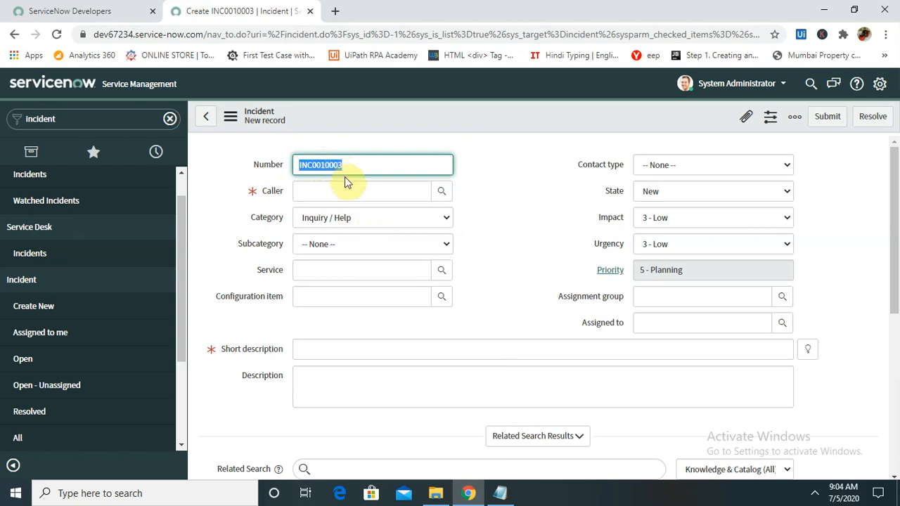
pyautogui.click(467, 133)
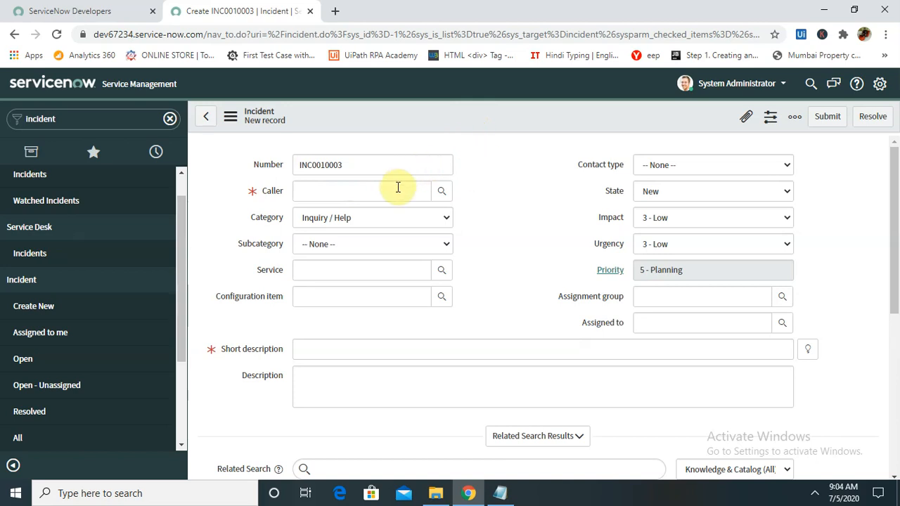
# Try to find the caller by entering a first name and opening the user lookup from the Caller field.
pyautogui.click(363, 191)
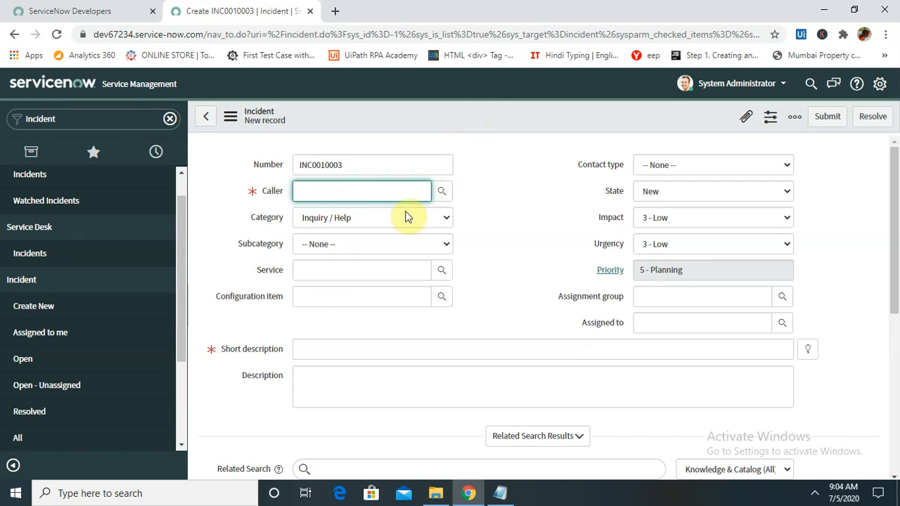
pyautogui.write('Deepak')
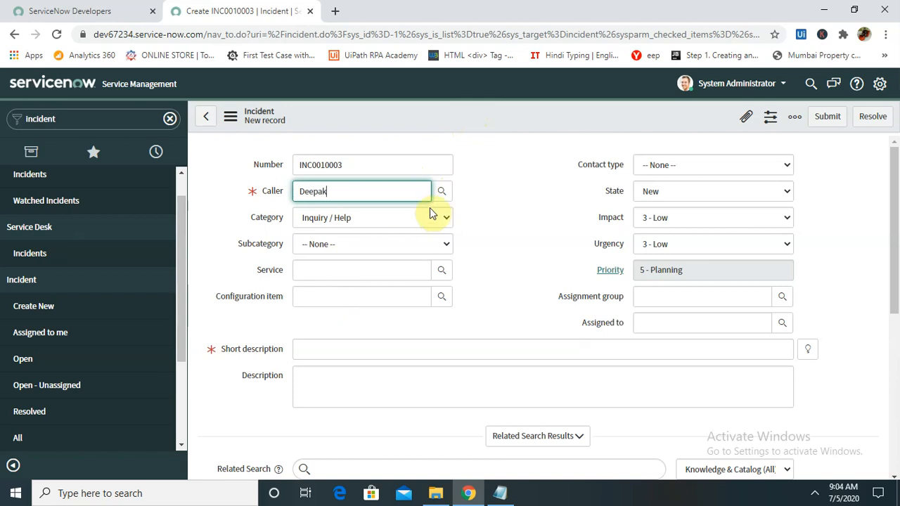
pyautogui.click(443, 190)
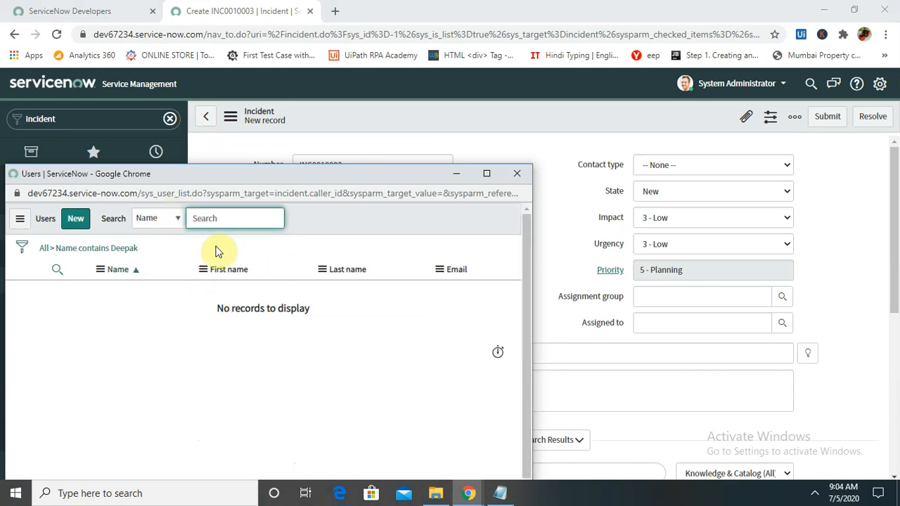
pyautogui.write('deepak')
pyautogui.press('BackSpace')
pyautogui.press('BackSpace')
pyautogui.press('BackSpace')
pyautogui.press('BackSpace')
pyautogui.press('BackSpace')
pyautogui.press('BackSpace')
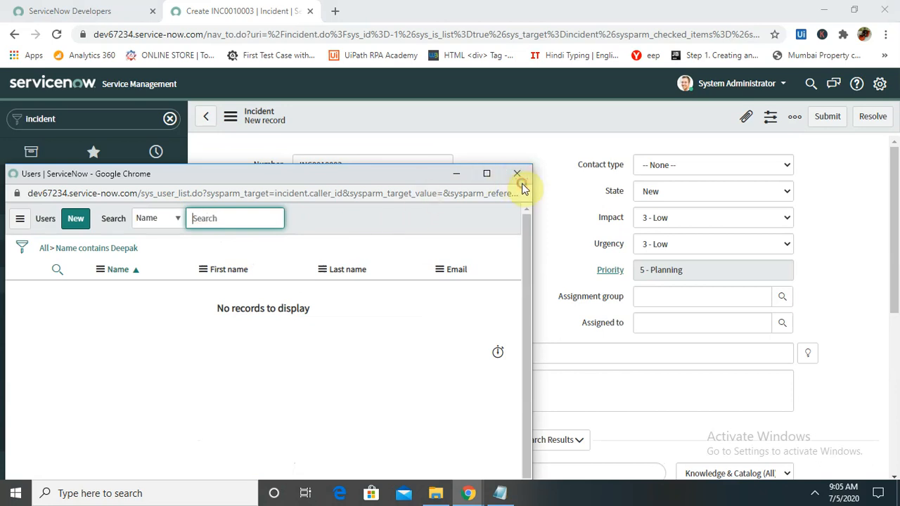
# Try searching the user lookup by first name for another caller.
pyautogui.click(167, 221)
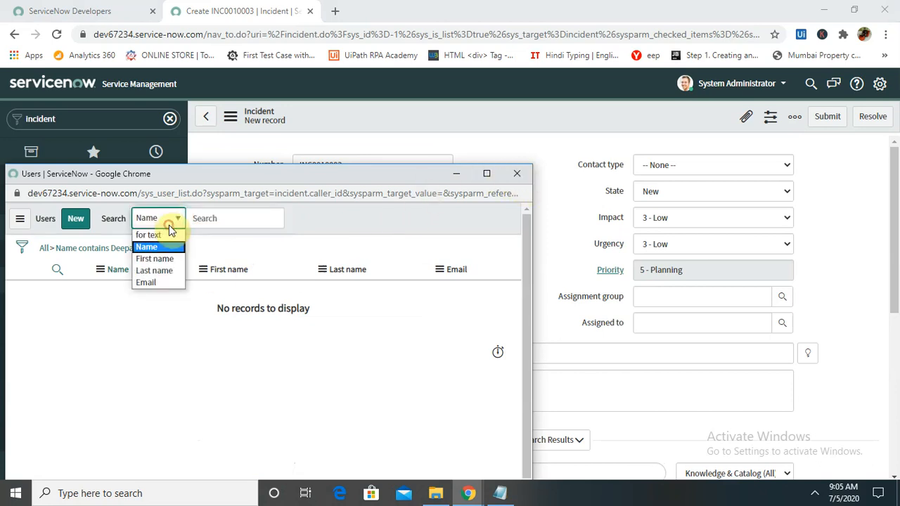
pyautogui.click(162, 259)
pyautogui.click(223, 220)
pyautogui.write('ra')
pyautogui.press('BackSpace')
pyautogui.press('BackSpace')
pyautogui.press('BackSpace')
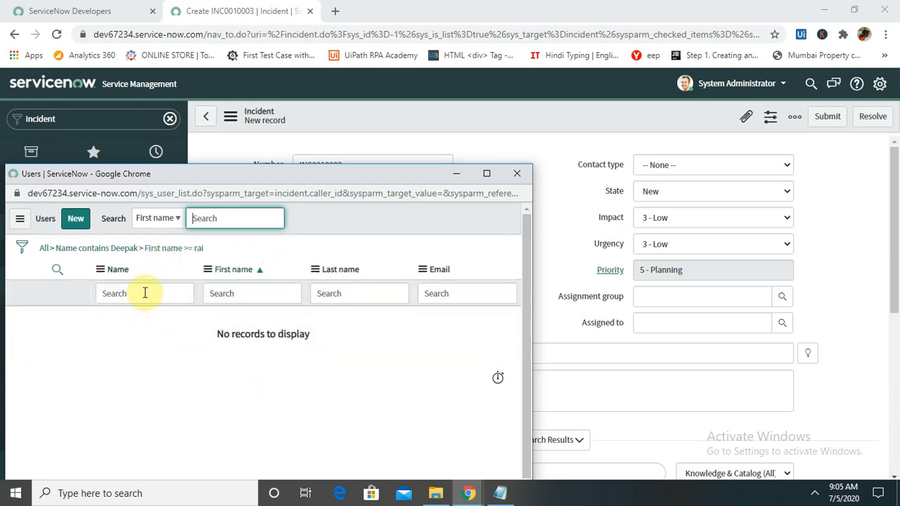
# Search the user lookup by the Name column for the caller's first name.
pyautogui.click(171, 221)
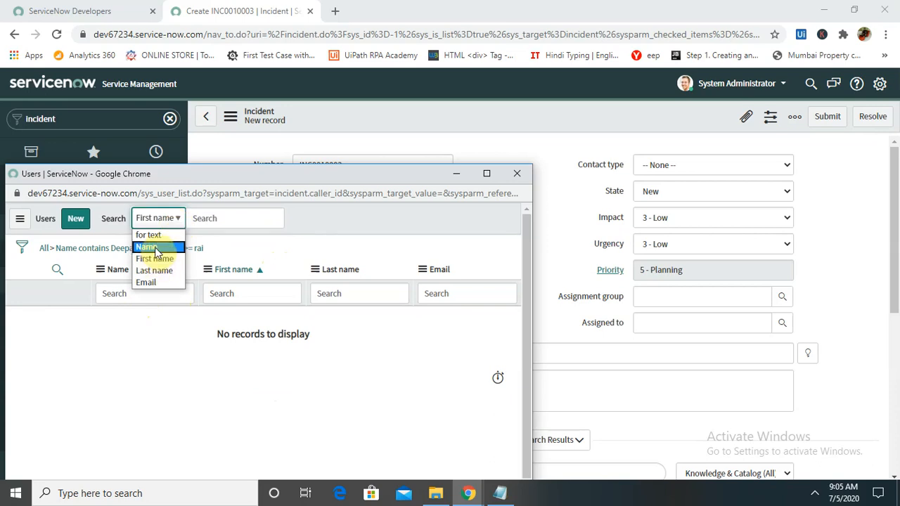
pyautogui.click(153, 246)
pyautogui.click(217, 218)
pyautogui.write('Deepak')
pyautogui.press('Return')
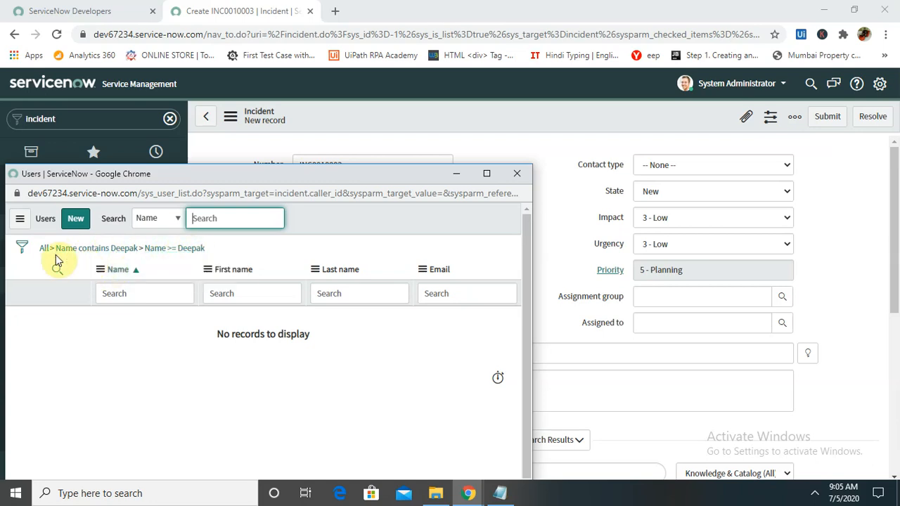
# Refresh the user lookup list and close it without choosing a caller.
pyautogui.click(43, 224)
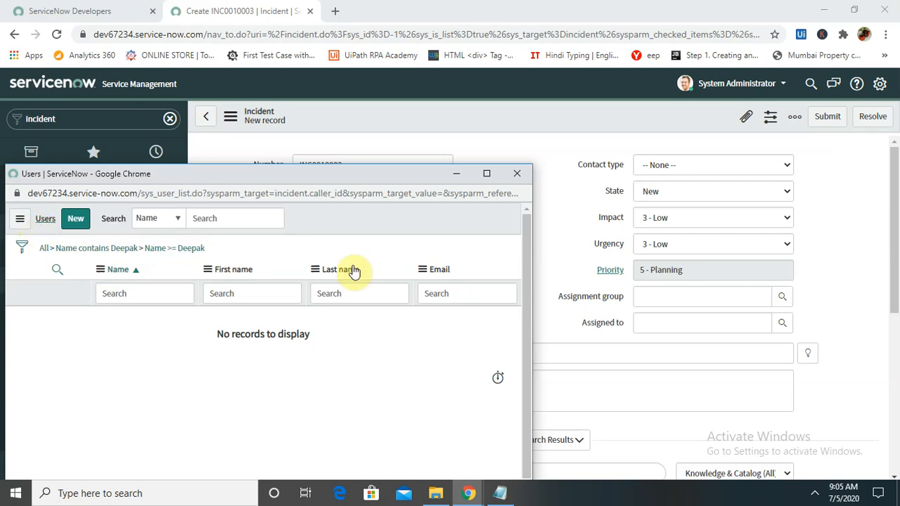
pyautogui.moveTo(126, 236)
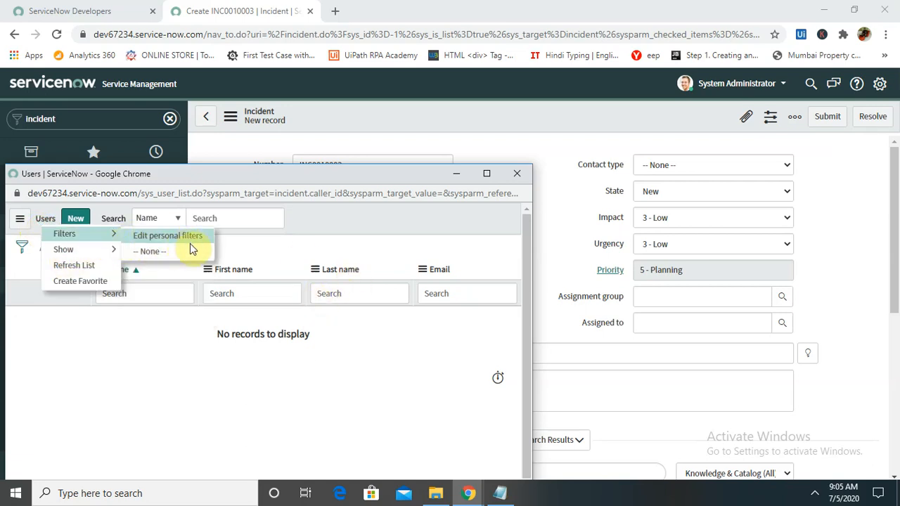
pyautogui.moveTo(110, 254)
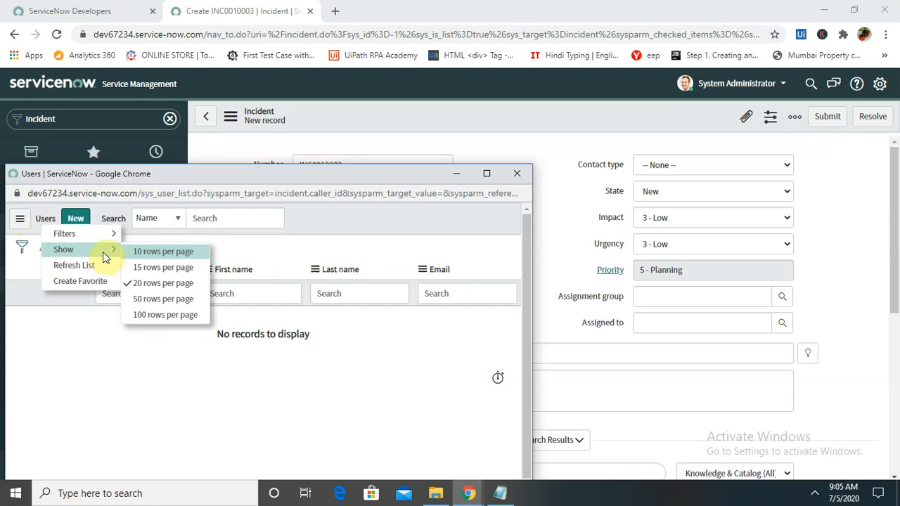
pyautogui.click(89, 268)
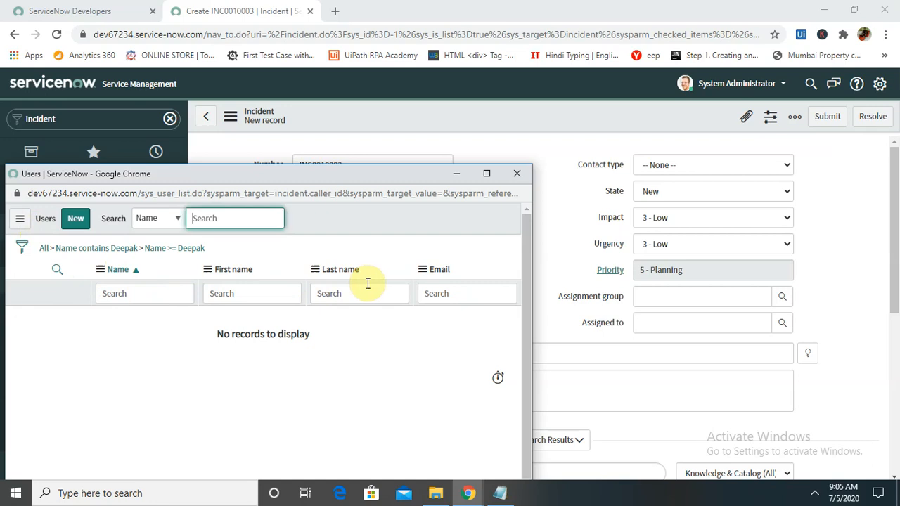
pyautogui.click(517, 173)
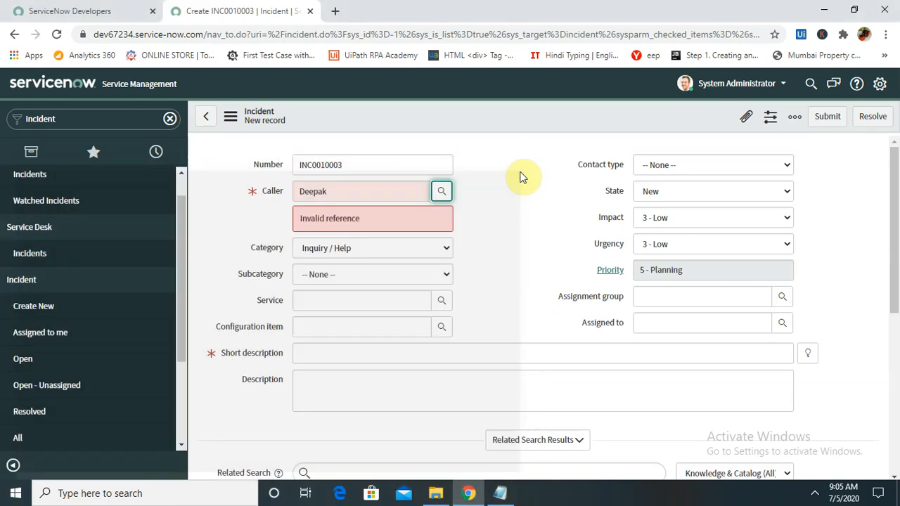
# Clear the invalid name from the incident's Caller field.
pyautogui.click(380, 193)
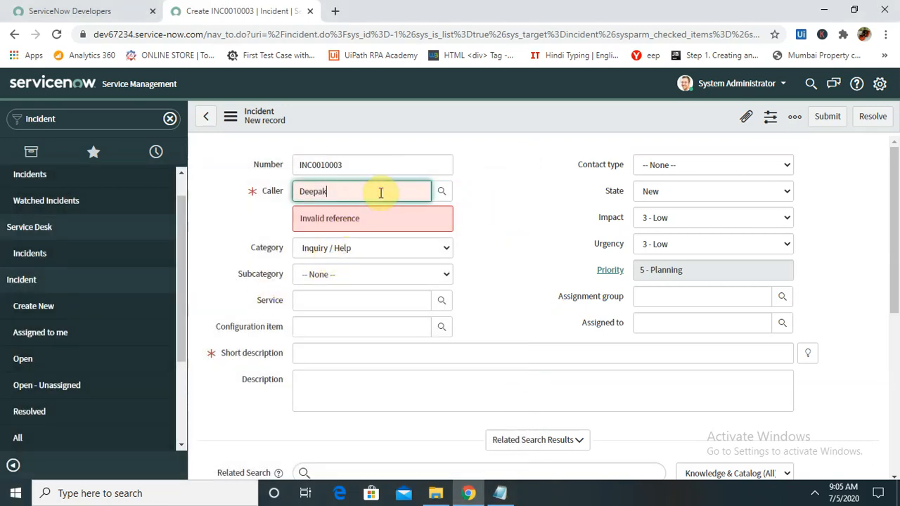
pyautogui.press('BackSpace')
pyautogui.press('BackSpace')
pyautogui.press('BackSpace')
pyautogui.press('BackSpace')
pyautogui.press('BackSpace')
pyautogui.press('BackSpace')
# Check the first name on the logged-in administrator's profile and return to the new incident form.
pyautogui.click(776, 85)
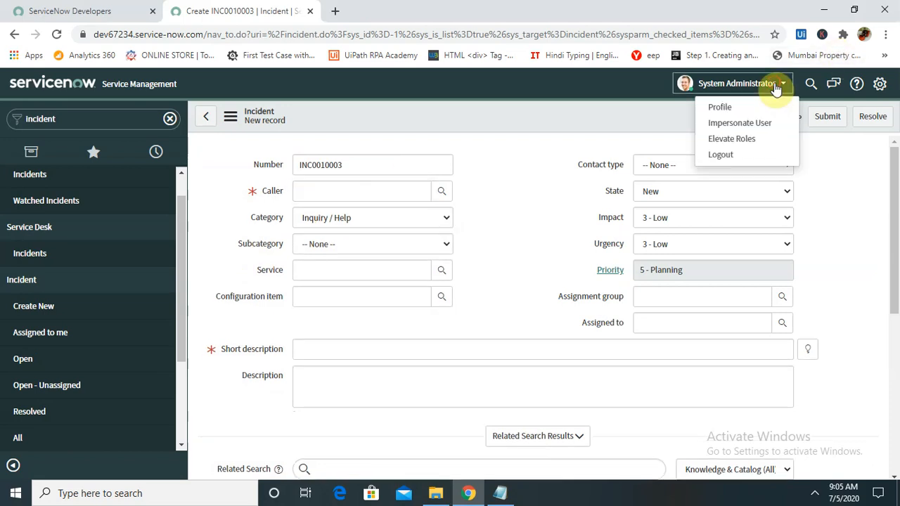
pyautogui.click(732, 107)
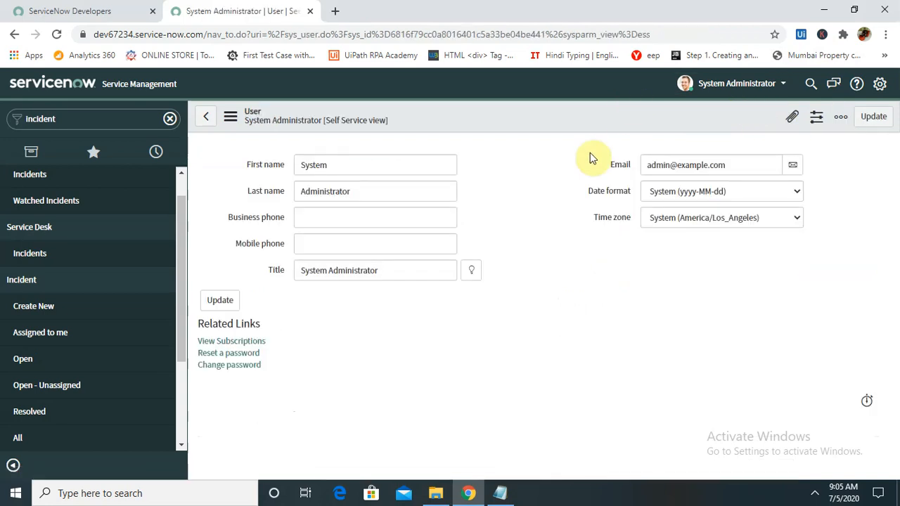
pyautogui.moveTo(348, 164); pyautogui.dragTo(249, 167)
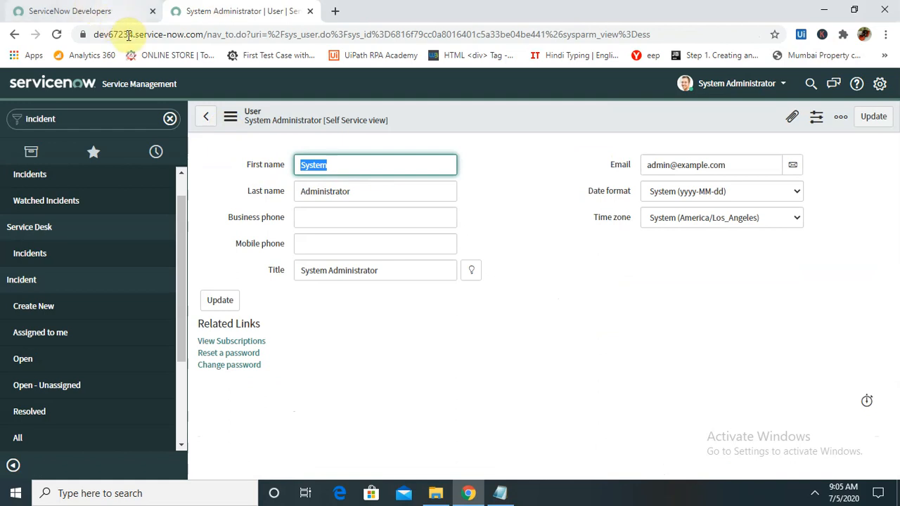
pyautogui.click(536, 254)
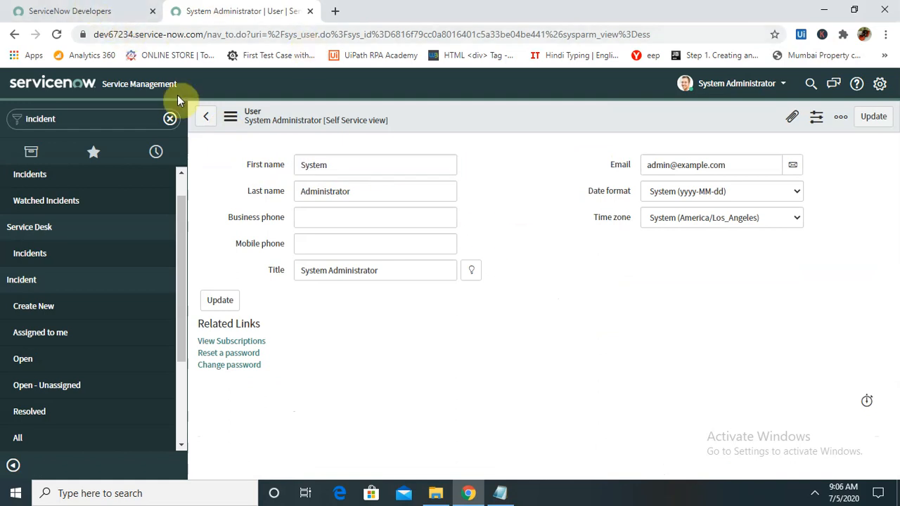
pyautogui.click(206, 121)
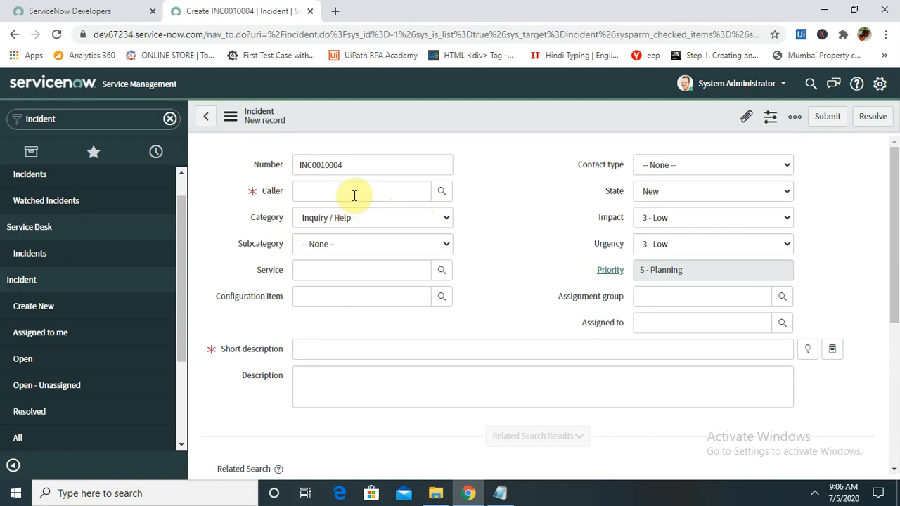
# Enter System as the caller, open the user lookup and choose Abraham Lincoln as the caller instead.
pyautogui.click(385, 190)
pyautogui.write('System')
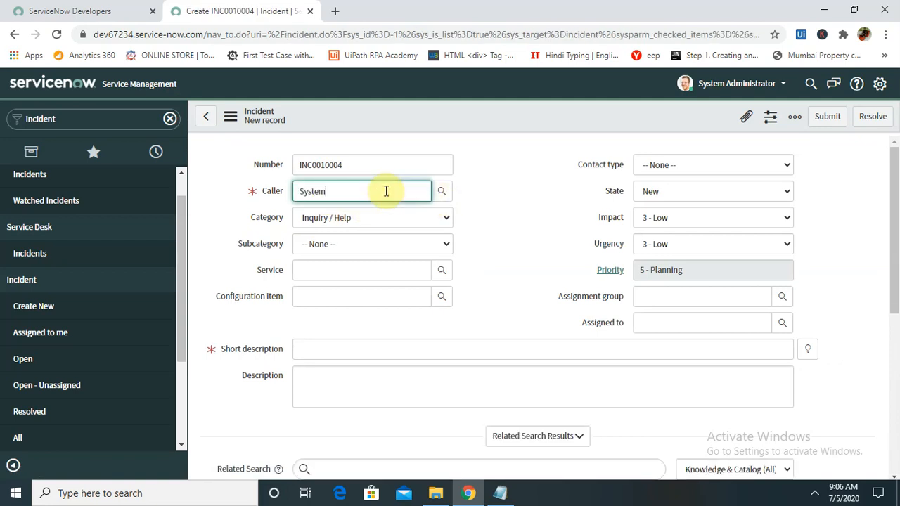
pyautogui.click(440, 191)
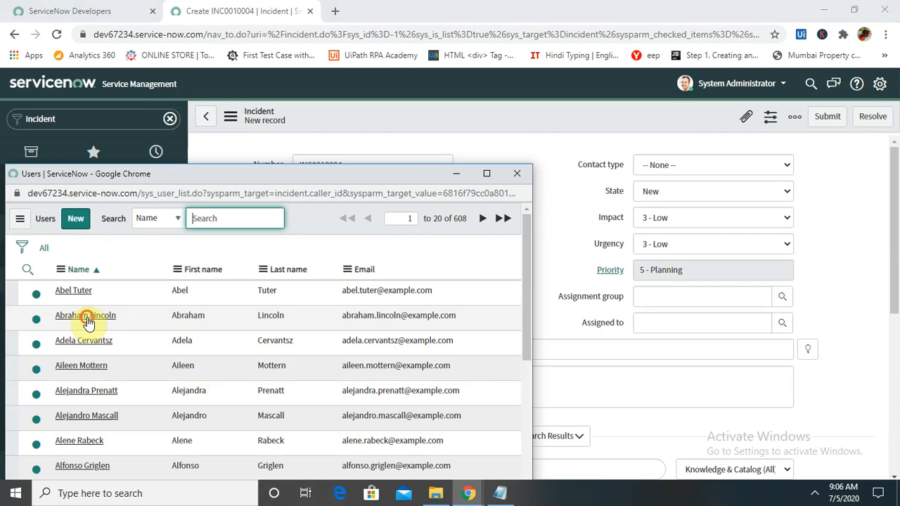
pyautogui.click(91, 320)
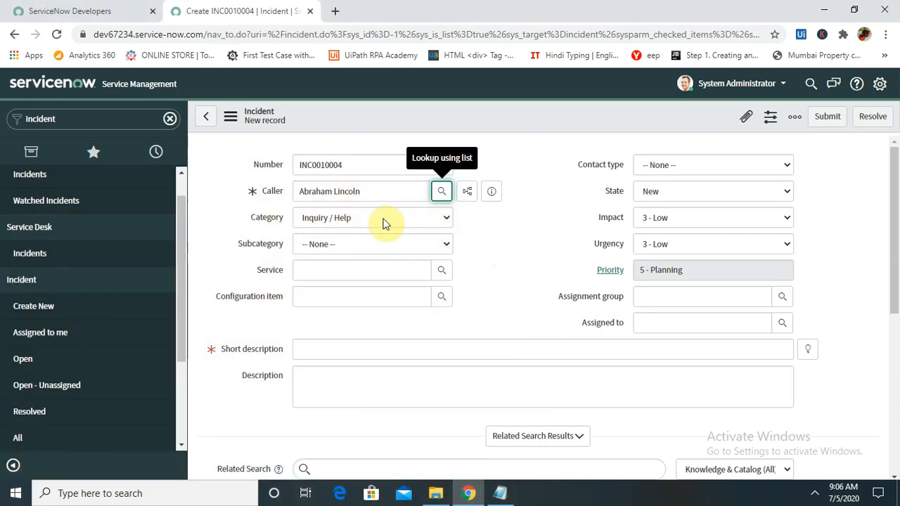
# Set the incident's category to Inquiry / Help and its subcategory to Email.
pyautogui.click(417, 220)
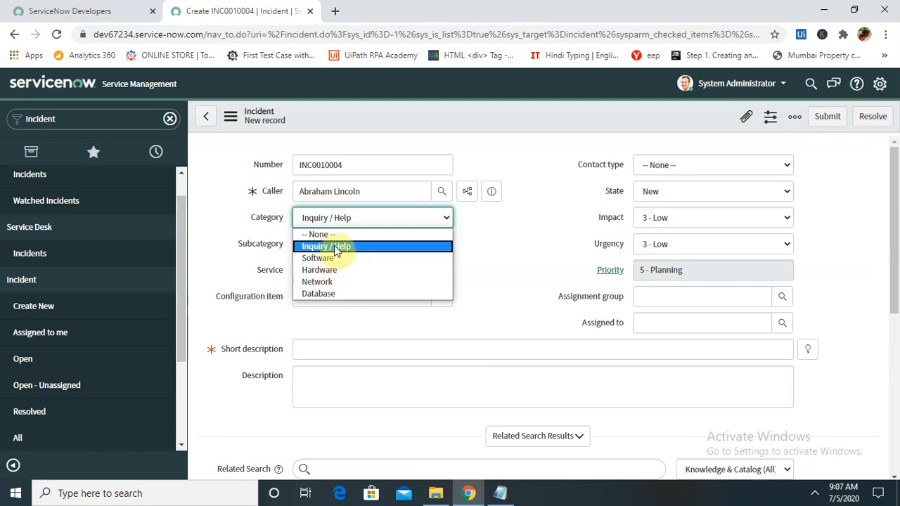
pyautogui.click(333, 246)
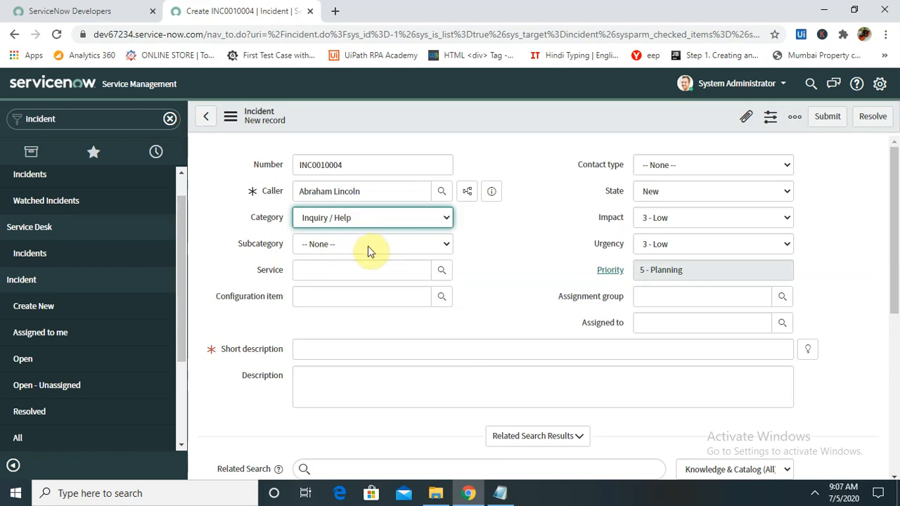
pyautogui.click(367, 246)
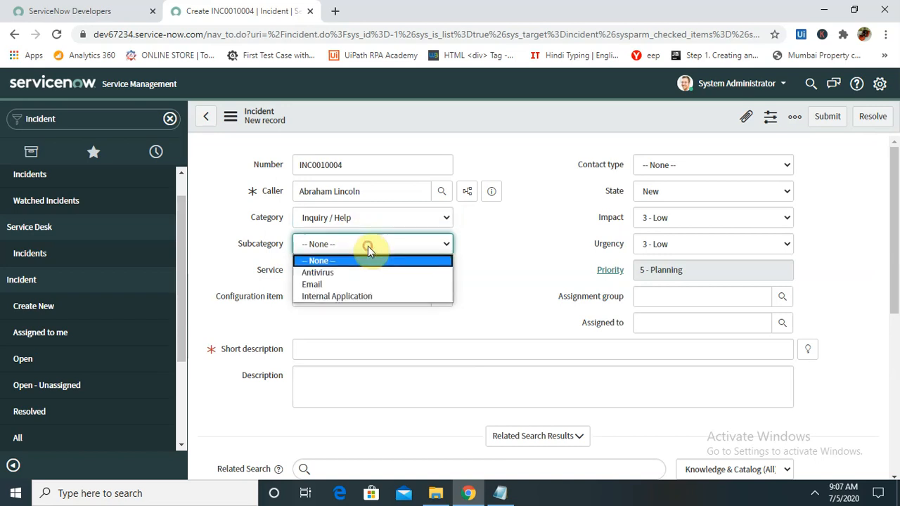
pyautogui.click(337, 289)
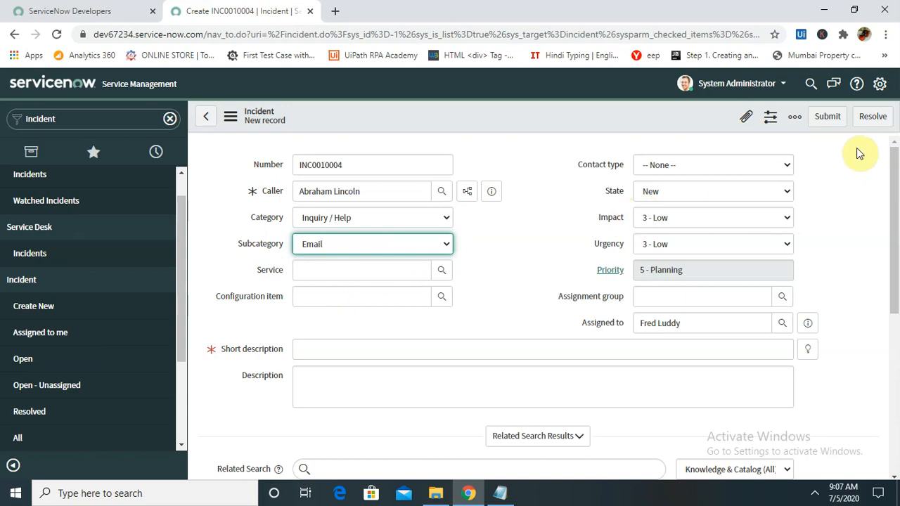
# Set the incident's contact type to Email and check the available State options, keeping New.
pyautogui.click(766, 172)
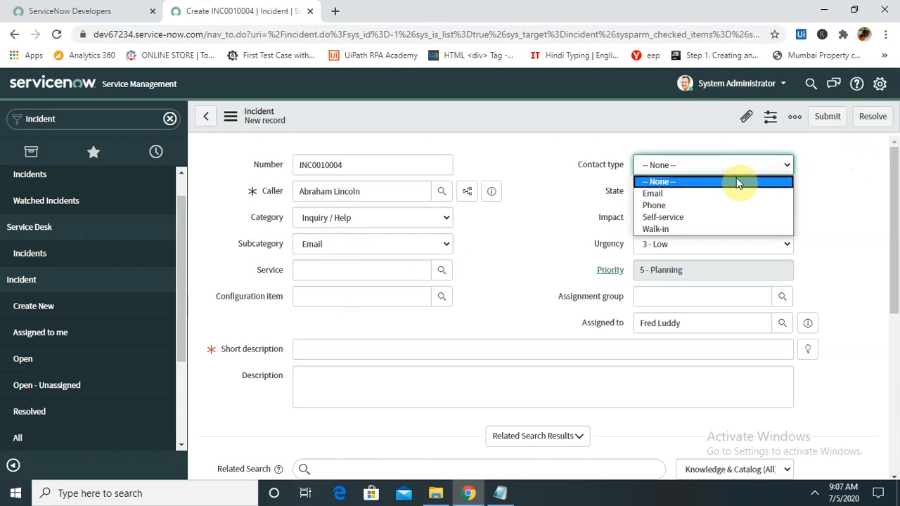
pyautogui.click(703, 193)
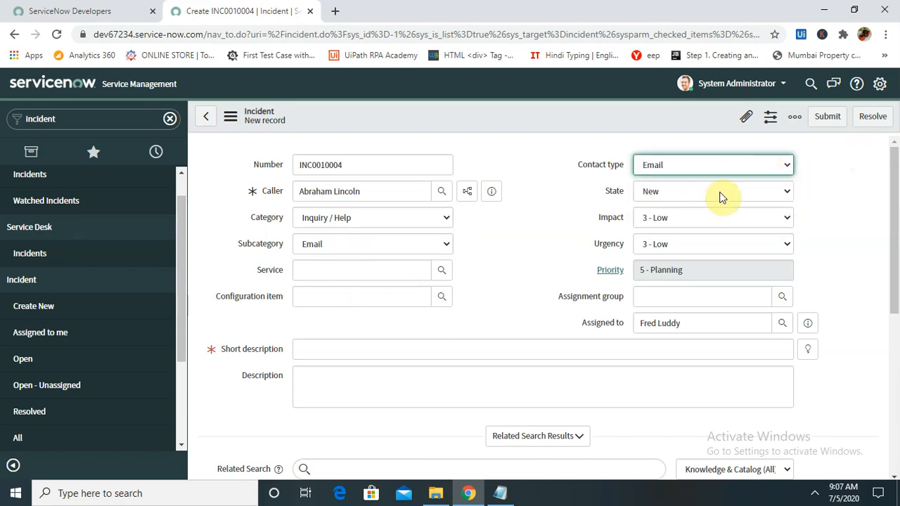
pyautogui.click(737, 169)
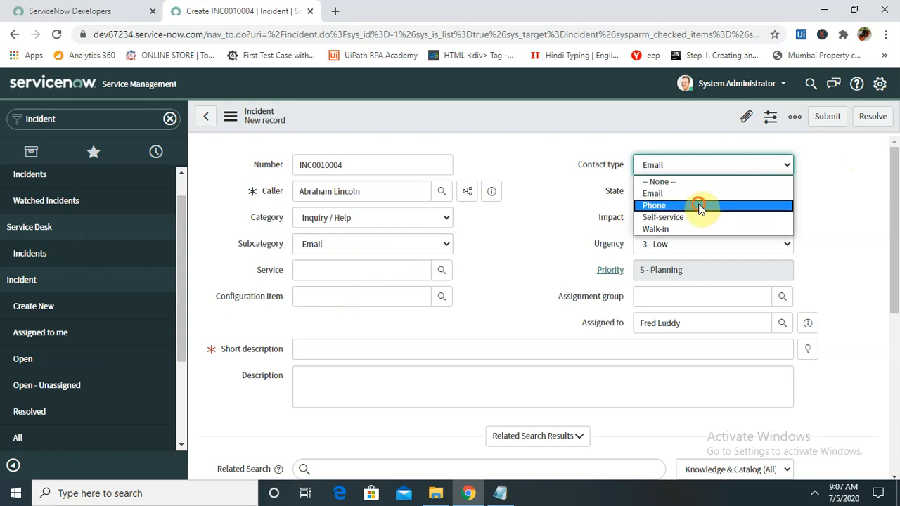
pyautogui.click(698, 205)
pyautogui.click(759, 173)
pyautogui.click(693, 196)
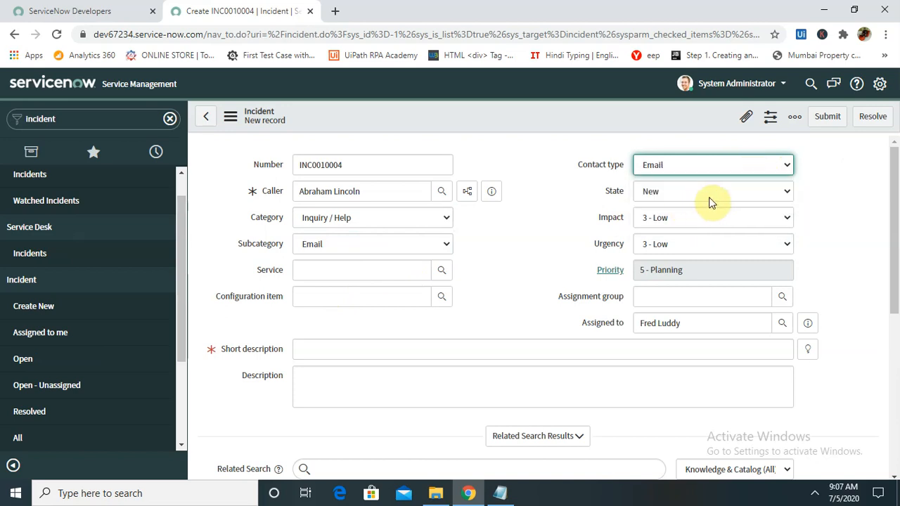
pyautogui.click(700, 192)
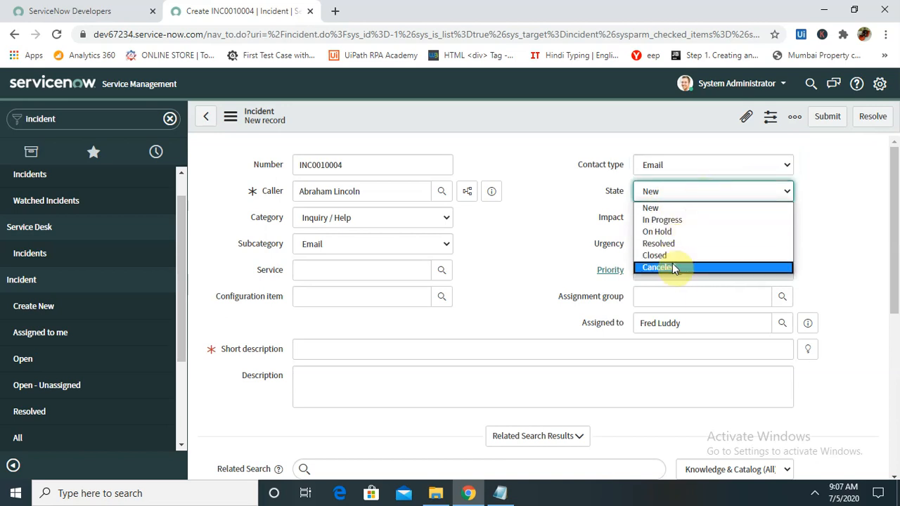
pyautogui.click(837, 184)
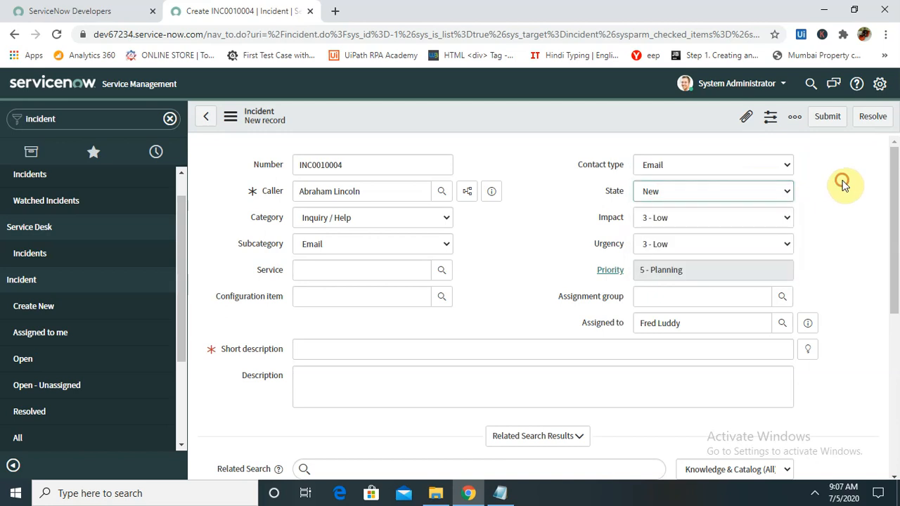
# Set both the impact and the urgency of the incident to 1 - High.
pyautogui.click(782, 219)
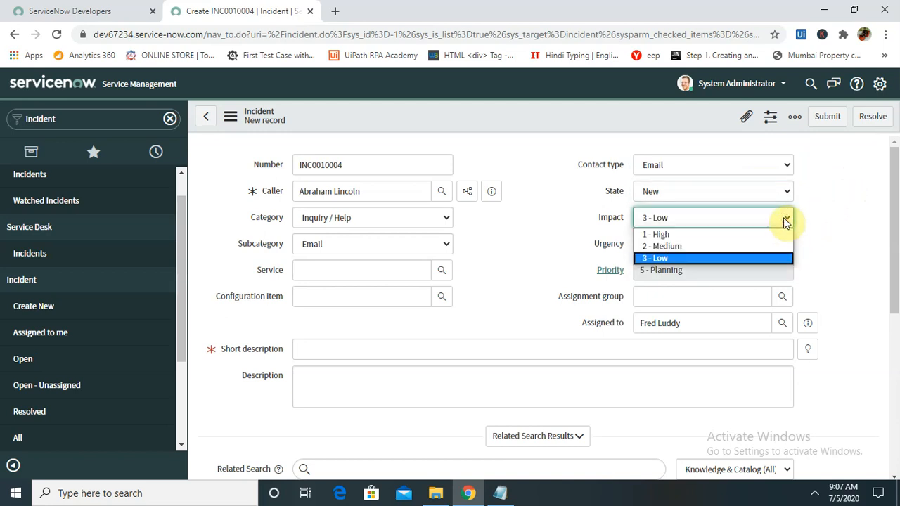
pyautogui.click(729, 236)
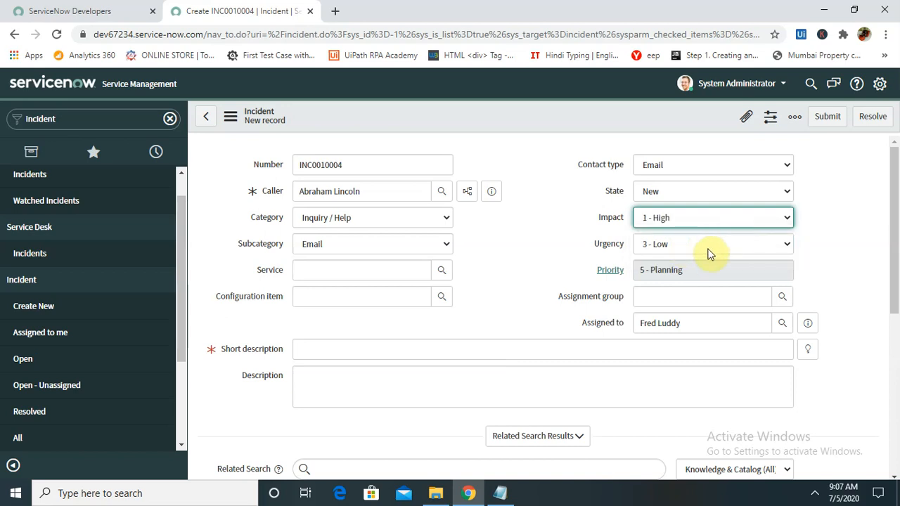
pyautogui.click(705, 249)
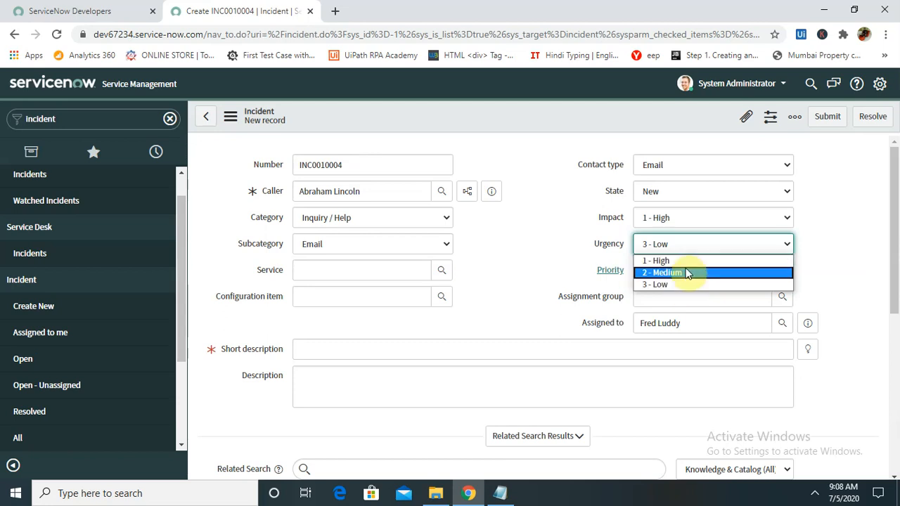
pyautogui.click(697, 265)
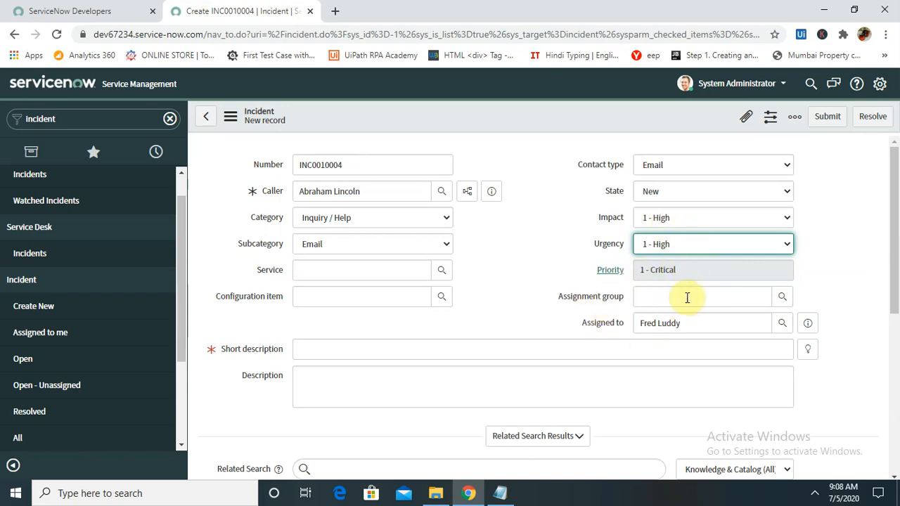
# Assign the incident to the IT Securities assignment group.
pyautogui.click(729, 296)
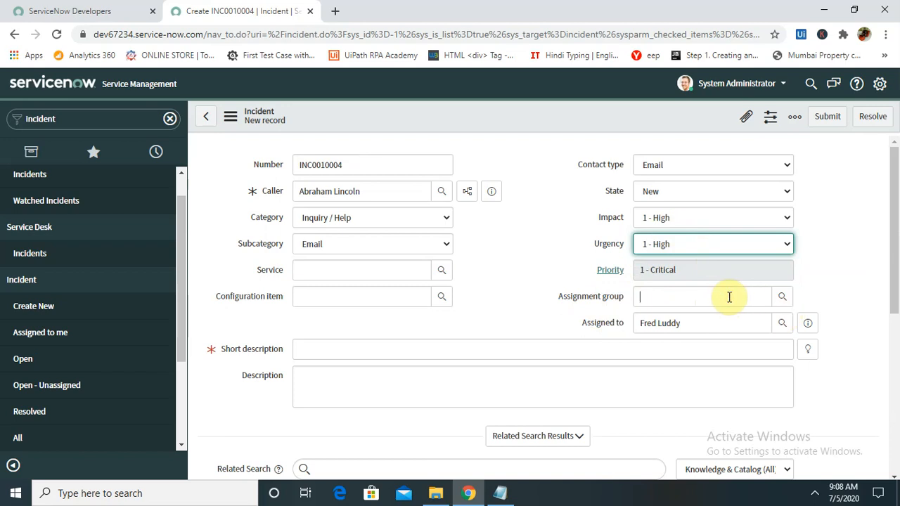
pyautogui.write('IT')
pyautogui.press('Down')
pyautogui.press('Down')
pyautogui.press('Down')
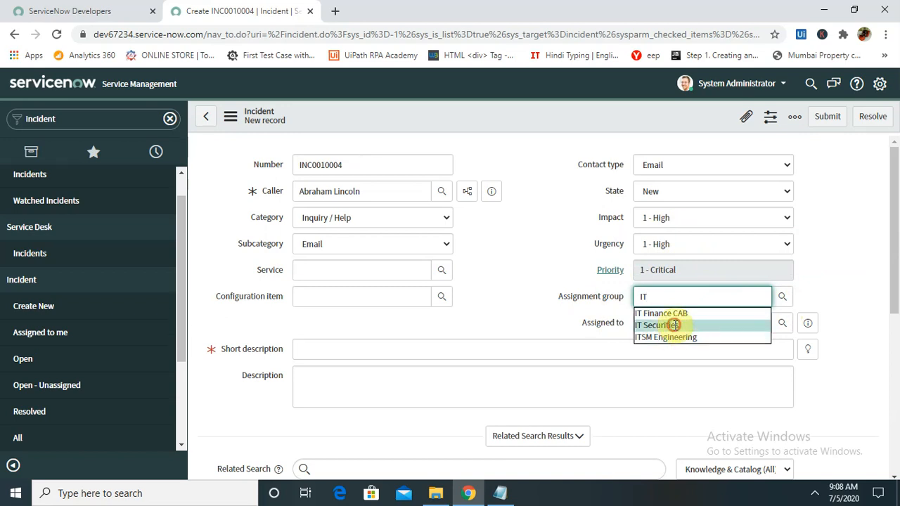
pyautogui.click(676, 325)
pyautogui.click(692, 322)
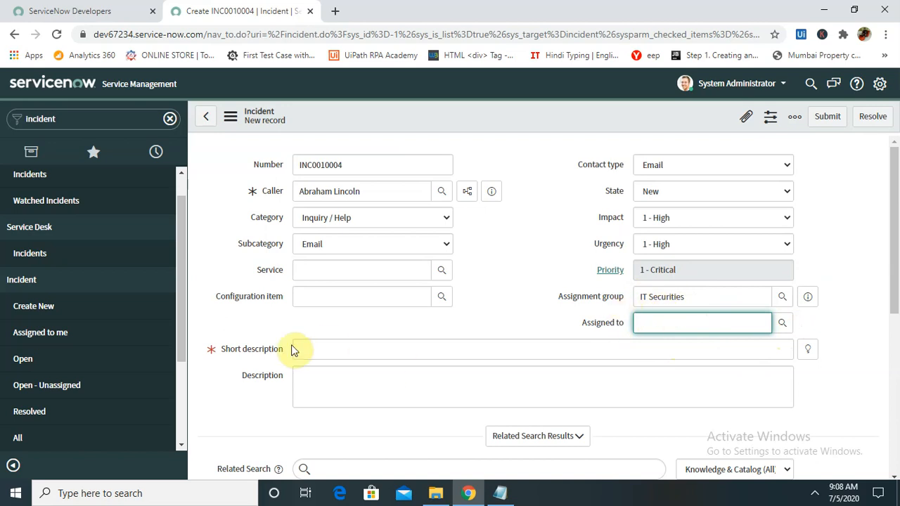
# Enter "Outlook is crashing" as the incident's short description.
pyautogui.click(329, 348)
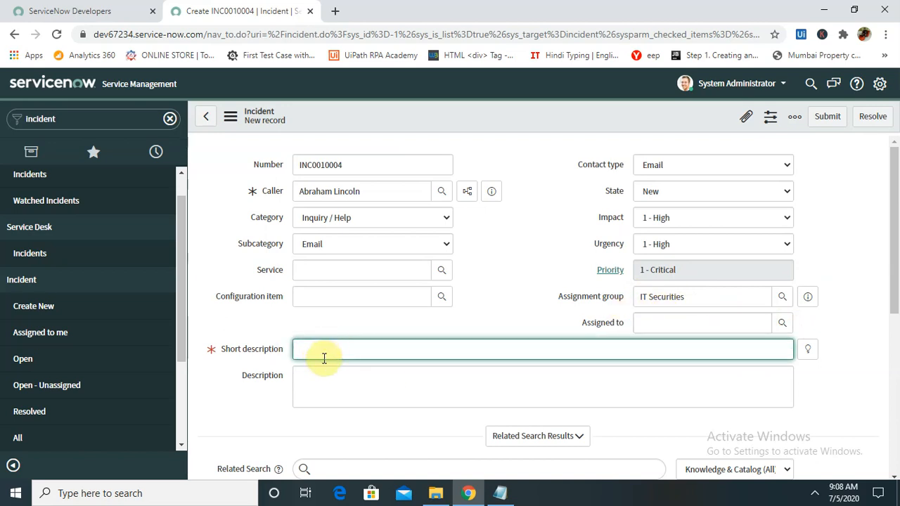
pyautogui.write('Email')
pyautogui.hotkey('ctrl', 'a')
pyautogui.press('BackSpace')
pyautogui.write('Outlook is crashing')
# Enter "While opening outlook is crashing" as the incident's full description.
pyautogui.click(427, 404)
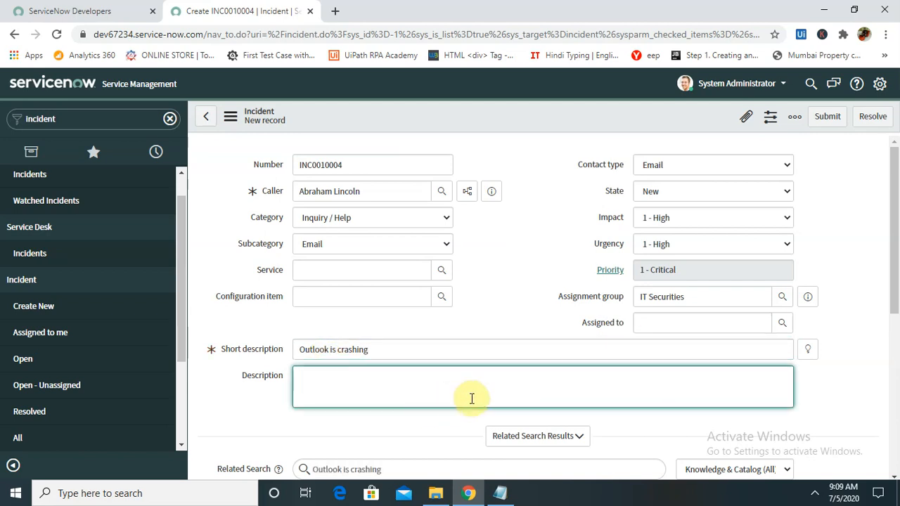
pyautogui.write('While e')
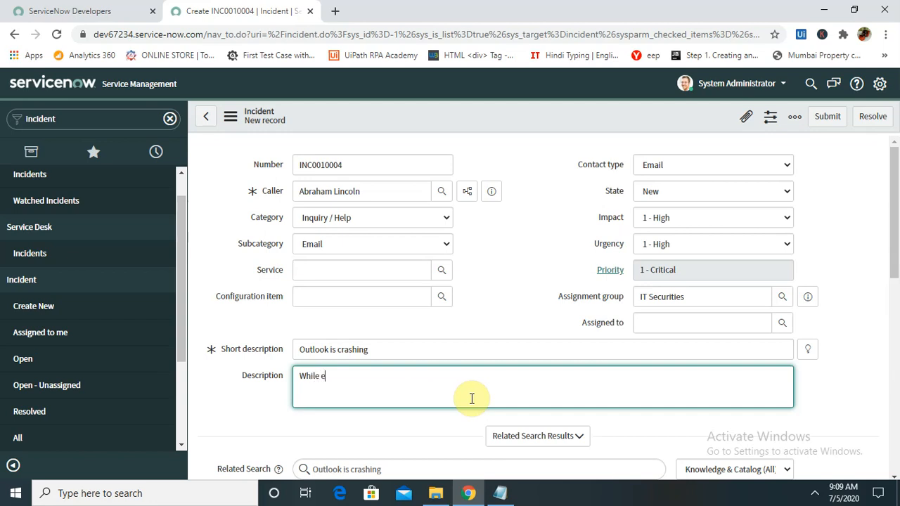
pyautogui.write('ntering')
pyautogui.press('BackSpace')
pyautogui.press('BackSpace')
pyautogui.press('BackSpace')
pyautogui.press('BackSpace')
pyautogui.press('BackSpace')
pyautogui.press('BackSpace')
pyautogui.press('BackSpace')
pyautogui.press('BackSpace')
pyautogui.press('BackSpace')
pyautogui.write('opr')
pyautogui.press('BackSpace')
pyautogui.write('ening outlook is crashing')
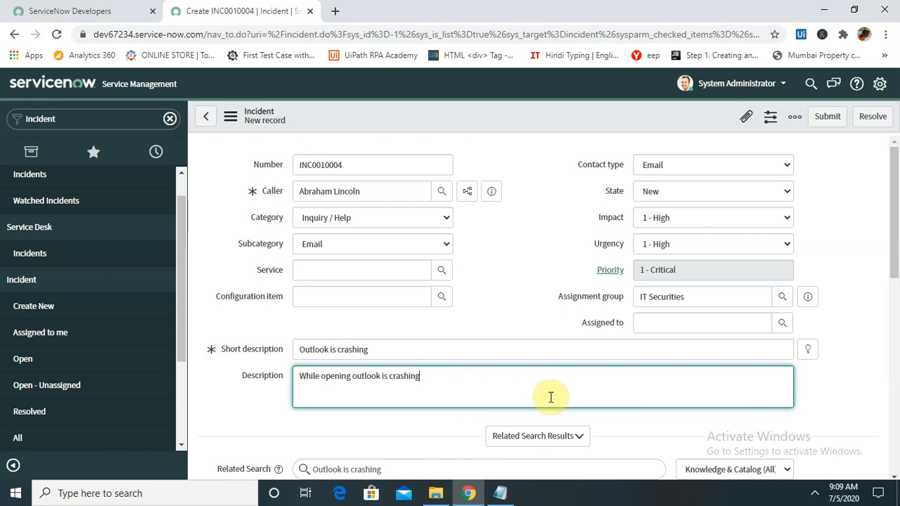
# Review the Notes section of the new incident and submit the record.
pyautogui.moveTo(895, 250); pyautogui.dragTo(897, 447)
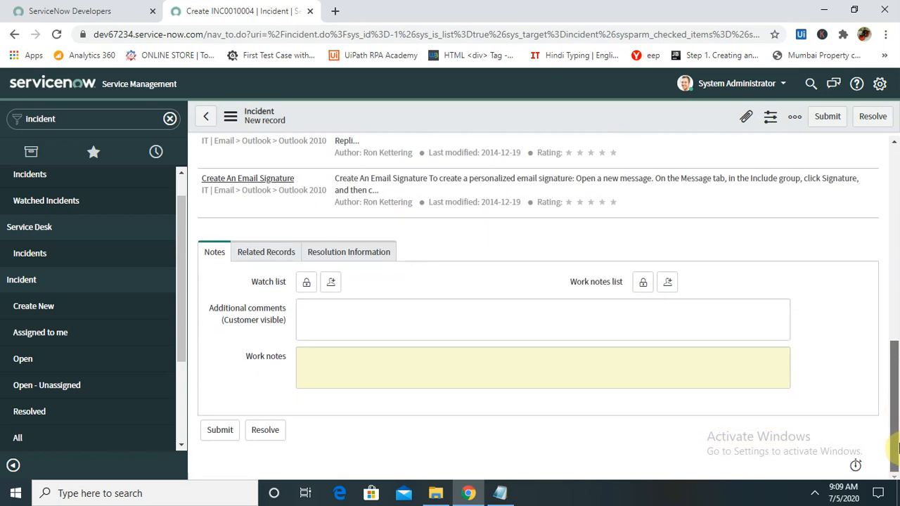
pyautogui.moveTo(897, 447); pyautogui.dragTo(891, 475)
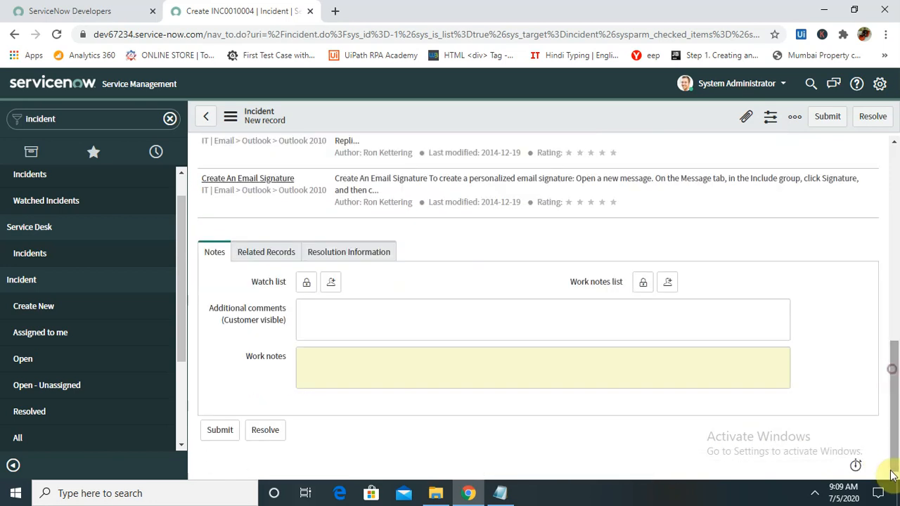
pyautogui.click(219, 430)
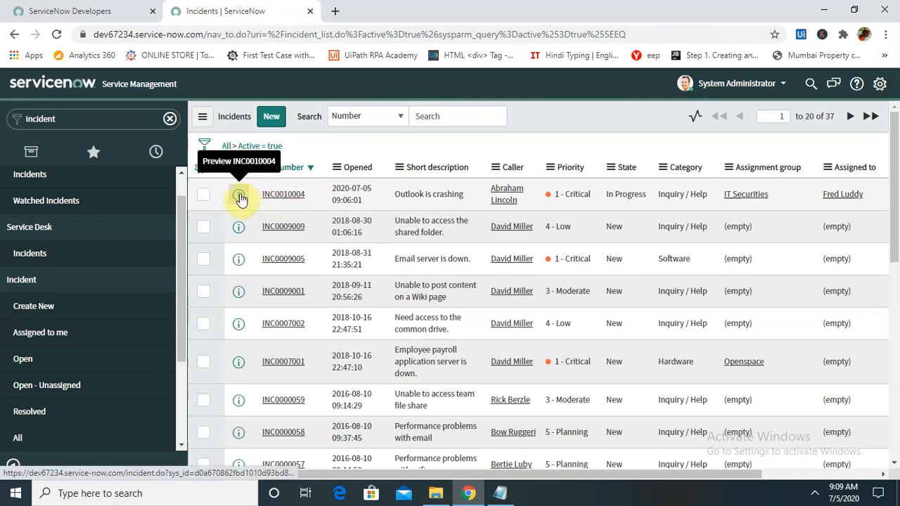
# Open the submitted "Outlook is crashing" incident, examine its activities, task SLAs and priority, and return to the incident list.
pyautogui.click(286, 194)
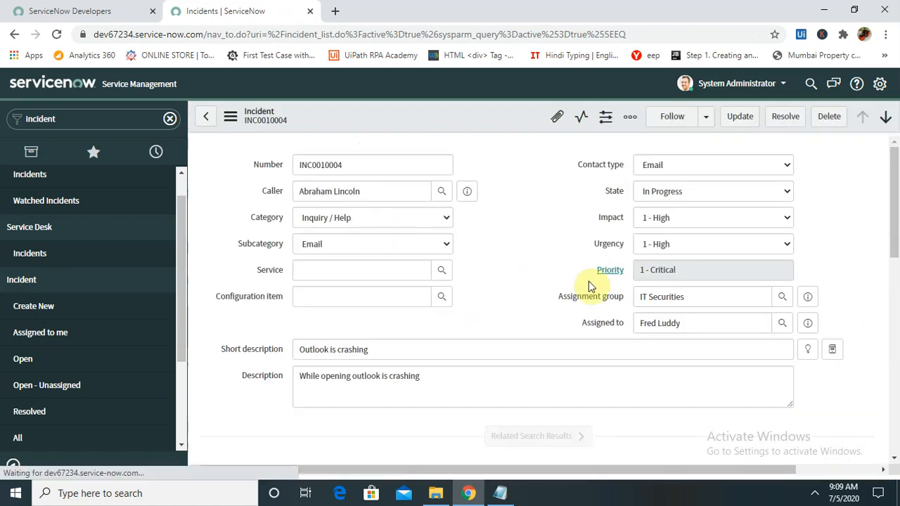
pyautogui.moveTo(892, 260); pyautogui.dragTo(896, 380)
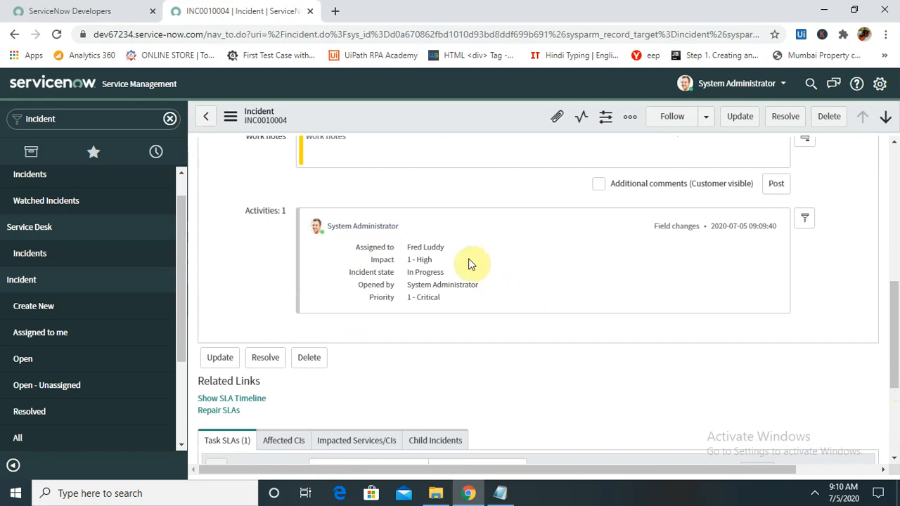
pyautogui.moveTo(895, 363); pyautogui.dragTo(896, 436)
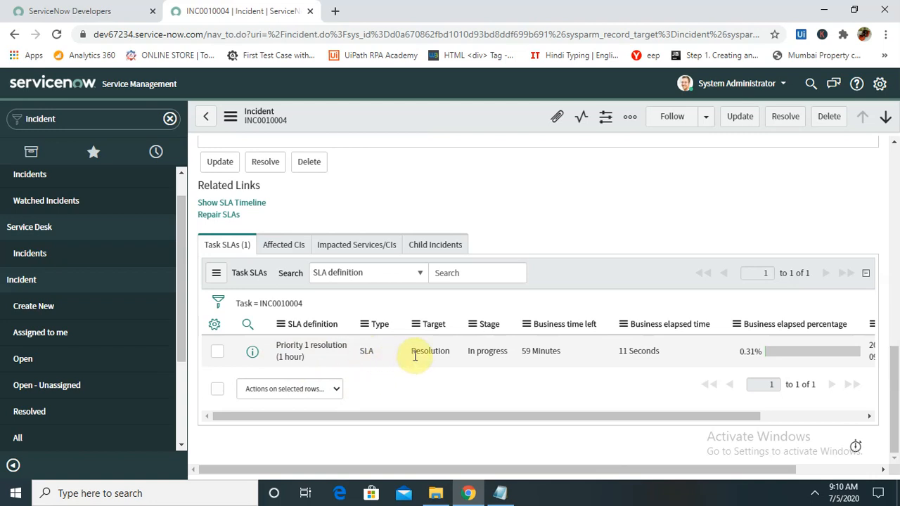
pyautogui.moveTo(895, 368); pyautogui.dragTo(895, 144)
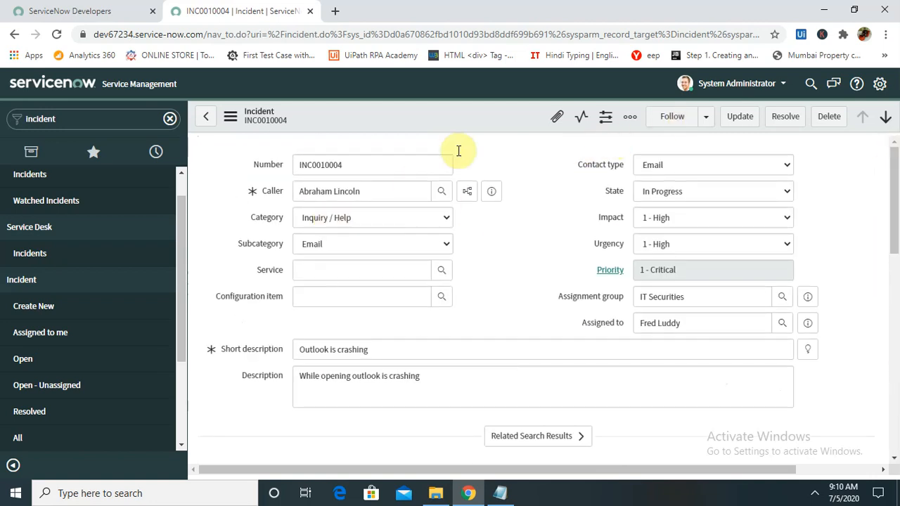
pyautogui.click(583, 121)
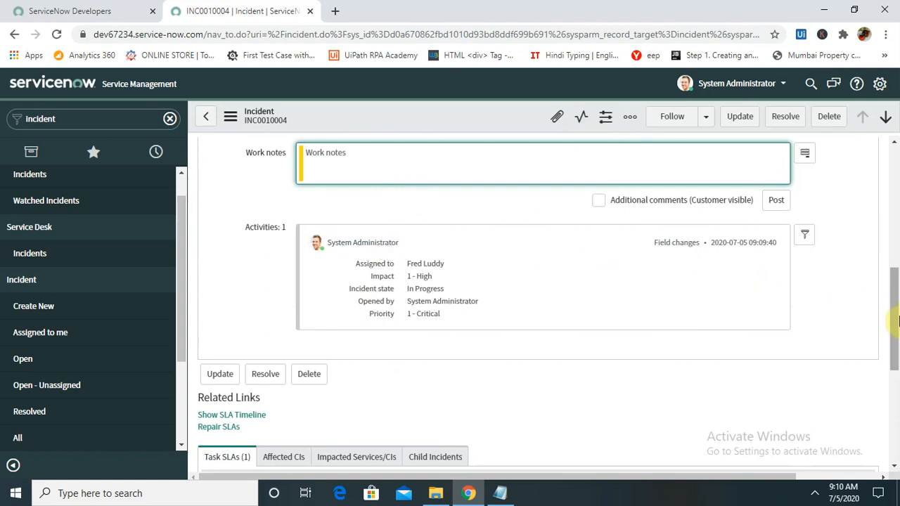
pyautogui.moveTo(896, 321); pyautogui.dragTo(896, 202)
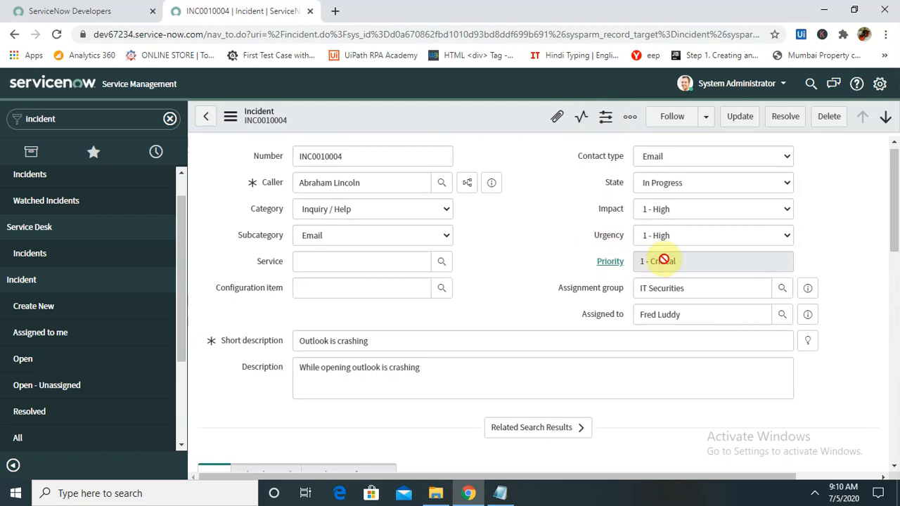
pyautogui.click(205, 118)
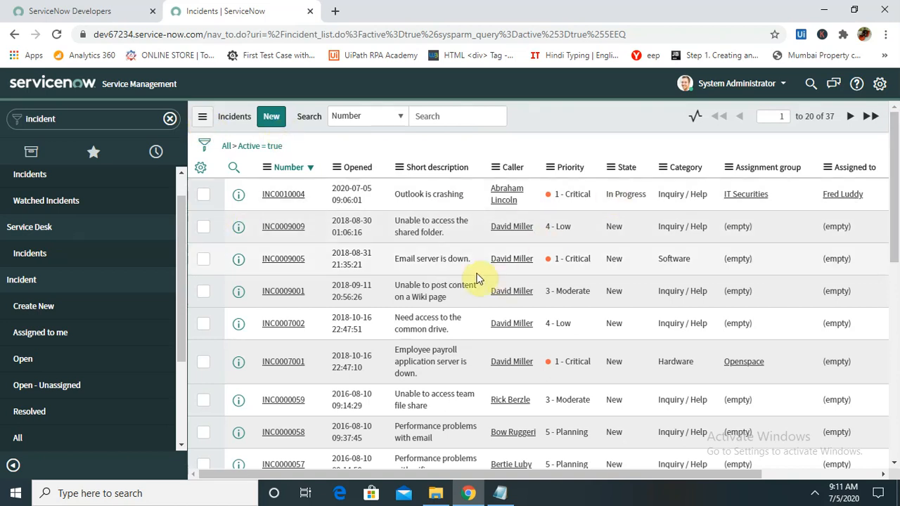
# Reopen the "Outlook is crashing" incident and switch to Notepad to check the tutorial's topic outline.
pyautogui.moveTo(500, 493)
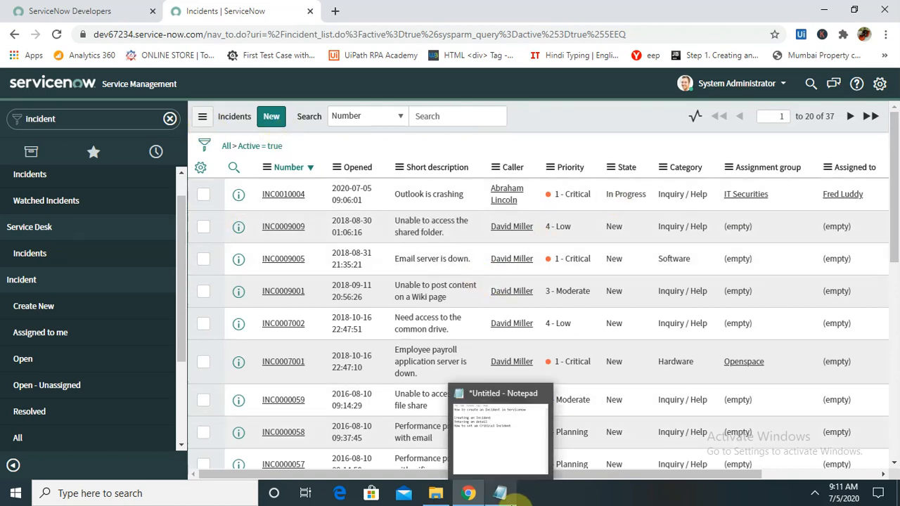
pyautogui.moveTo(512, 453)
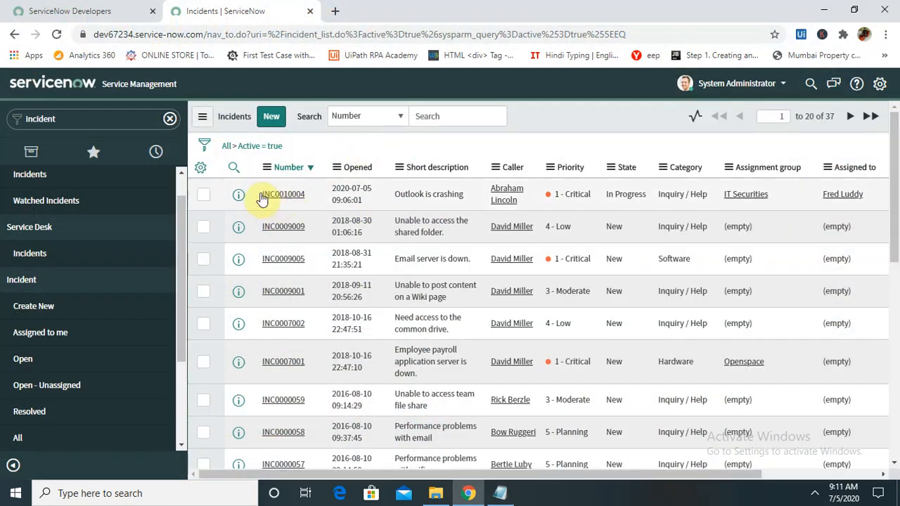
pyautogui.click(283, 195)
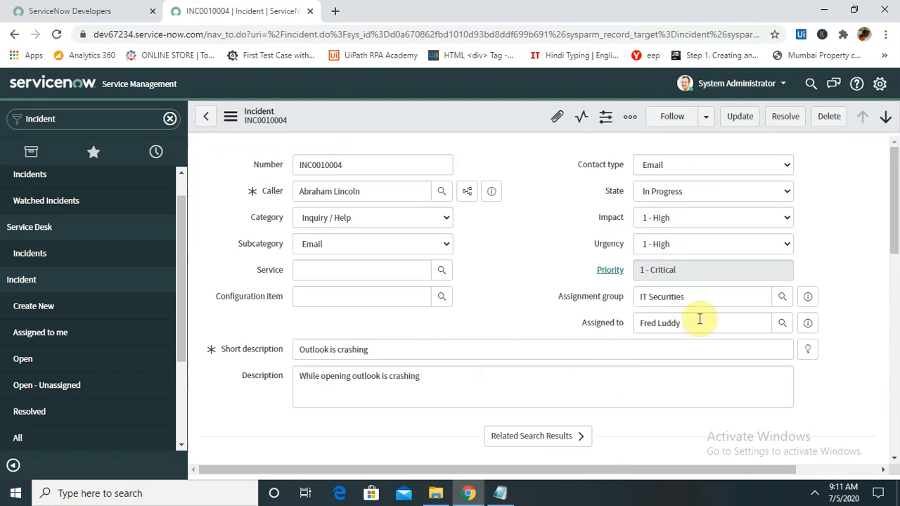
pyautogui.moveTo(507, 491)
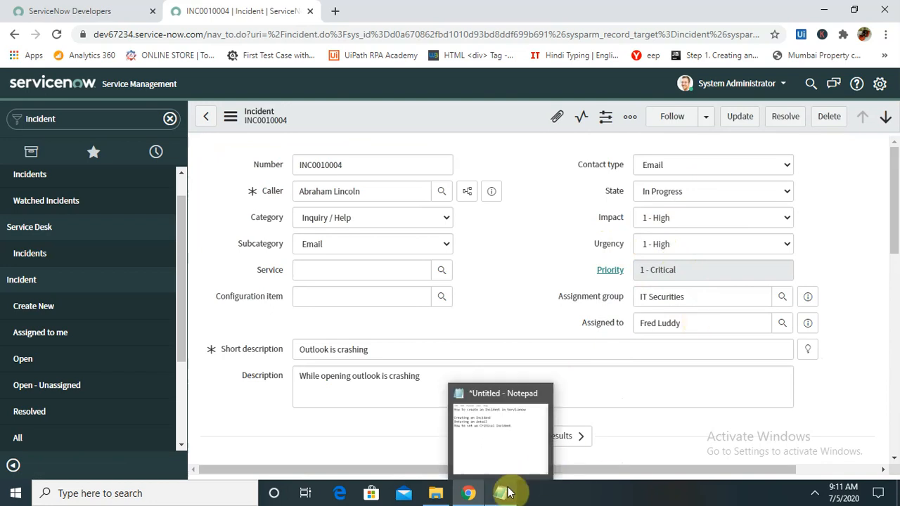
pyautogui.click(492, 431)
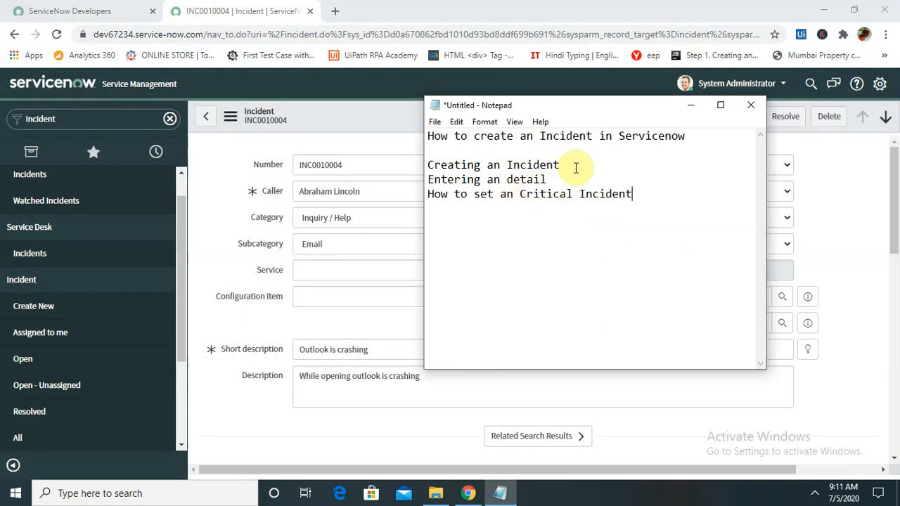
# Return to the incident list in ServiceNow and examine the new incident's row through the Updated by column.
pyautogui.click(205, 118)
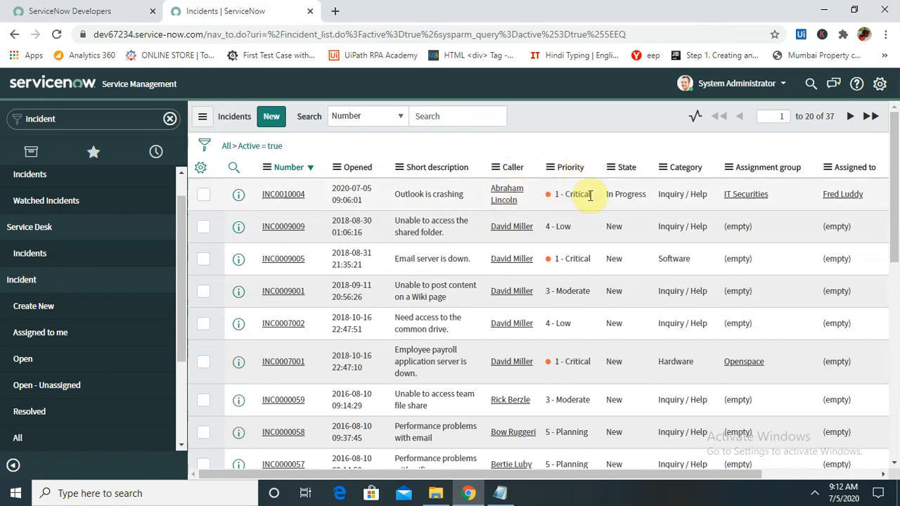
pyautogui.moveTo(657, 474); pyautogui.dragTo(816, 455)
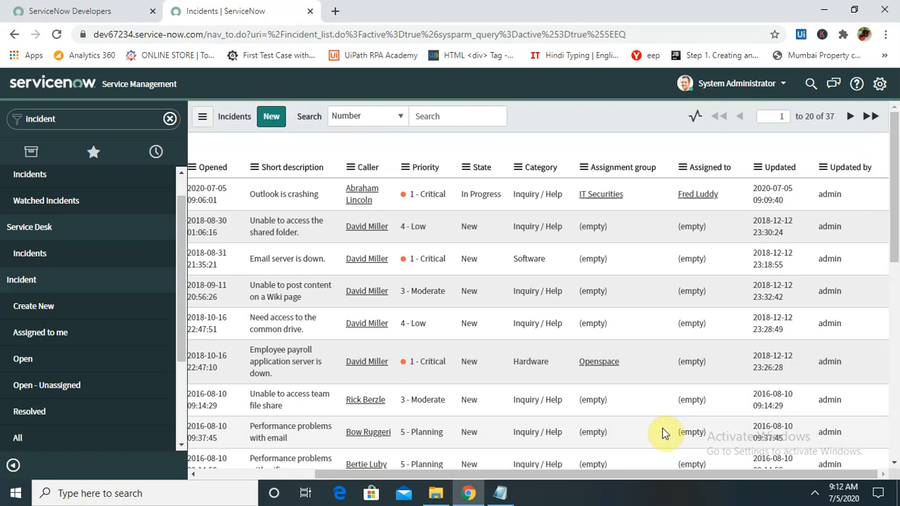
pyautogui.click(815, 493)
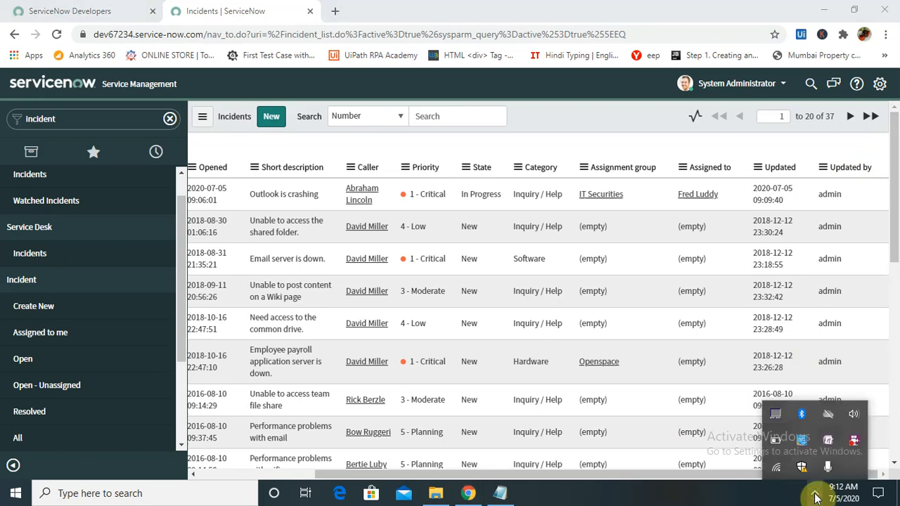
pyautogui.click(851, 443)
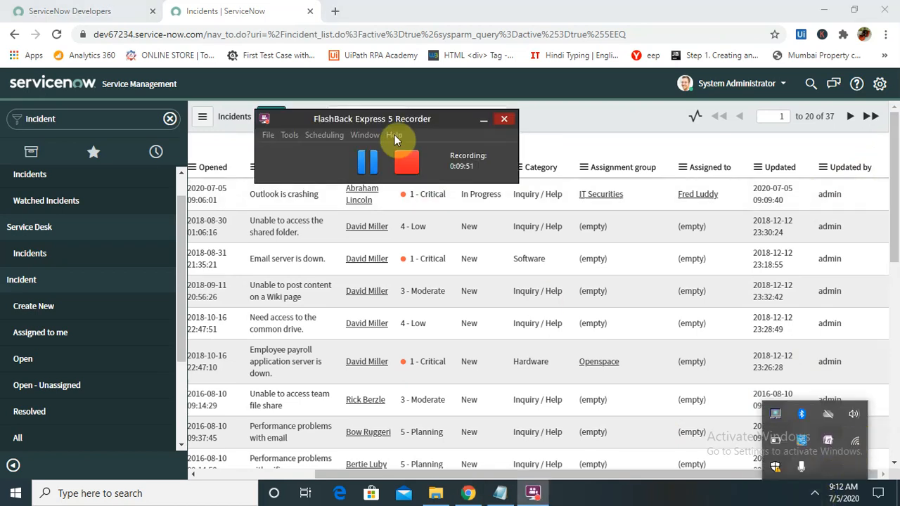